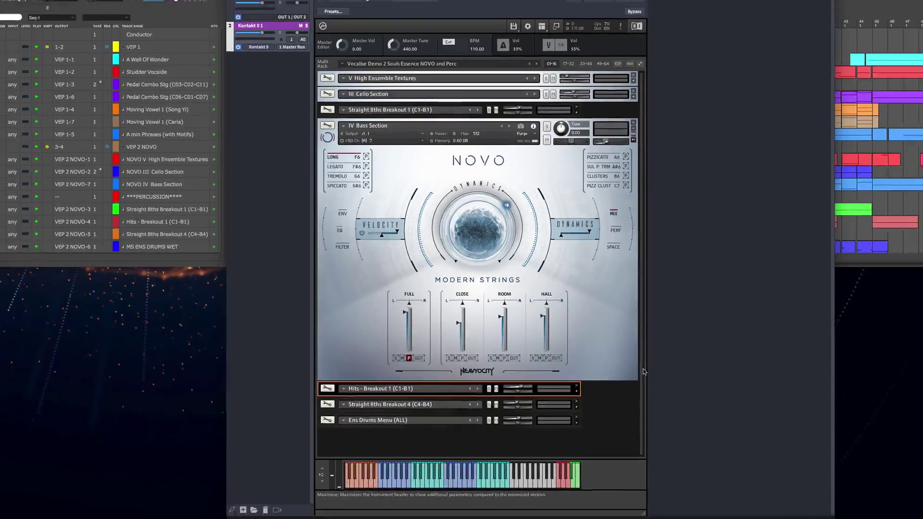
Expand the Hits - Breakout 1 instrument and look through the percussion instruments from Gravity, Ensemble Metals and Ensemble Drums in the rack
left_click(368, 428)
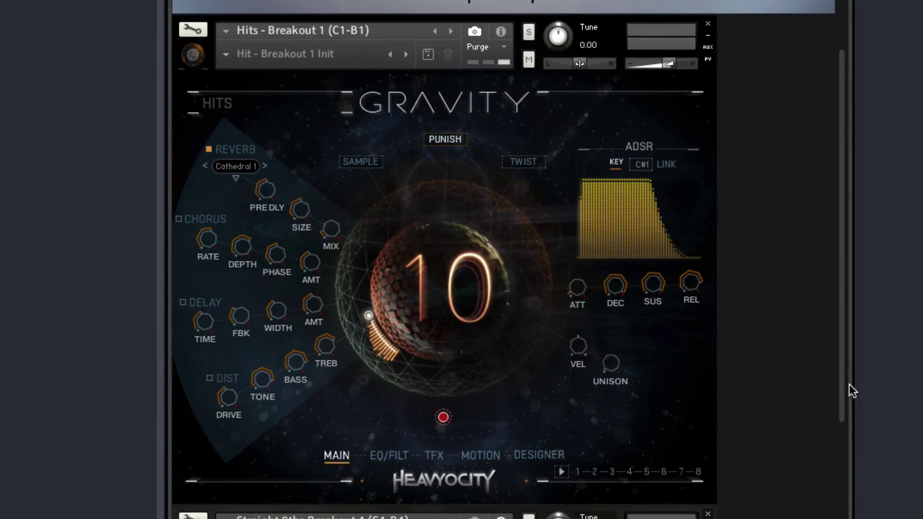
scroll(844, 385, "down", 8)
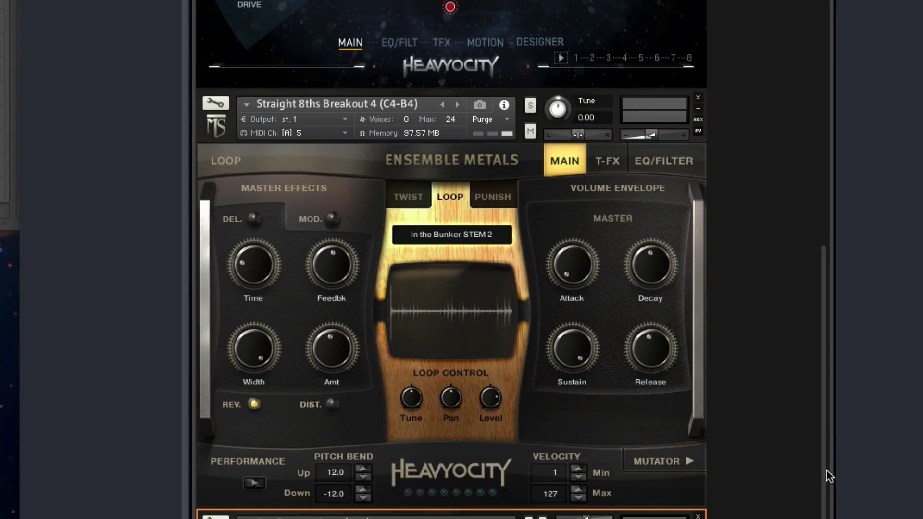
scroll(746, 497, "down", 2)
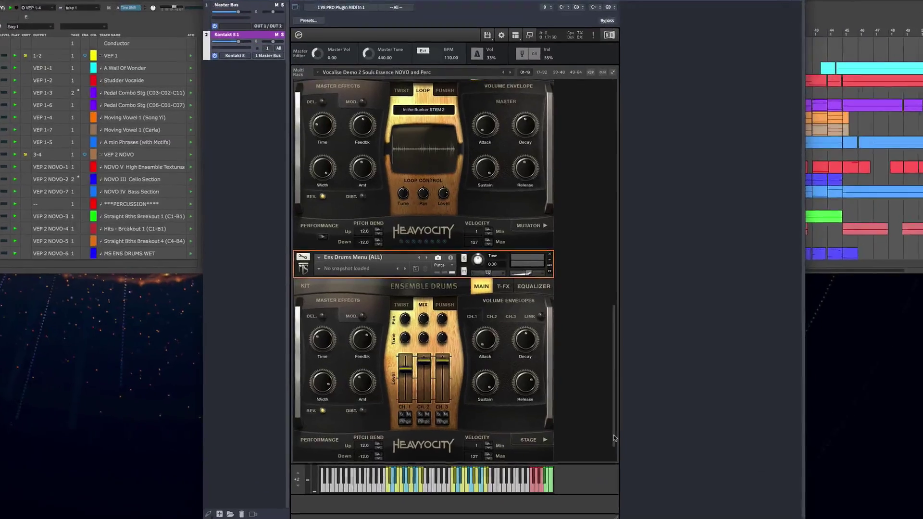
scroll(614, 418, "up", 3)
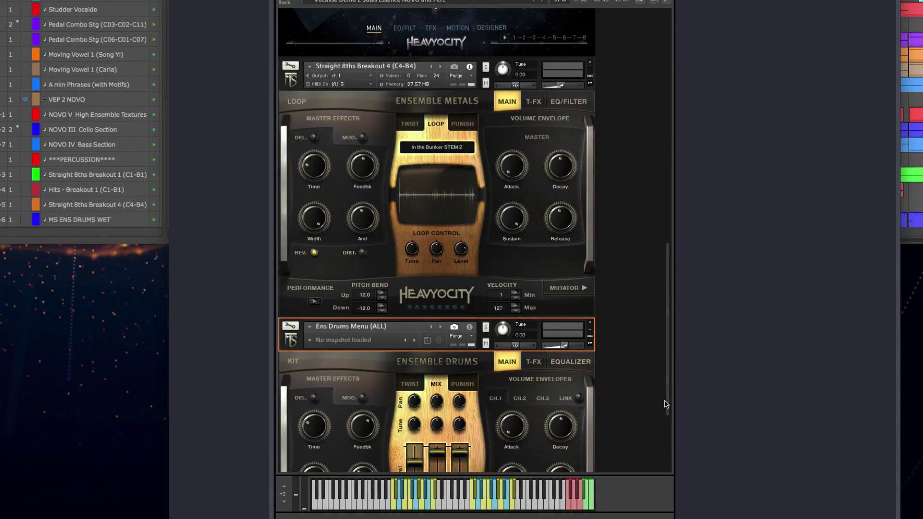
left_click_drag(666, 403, 665, 105)
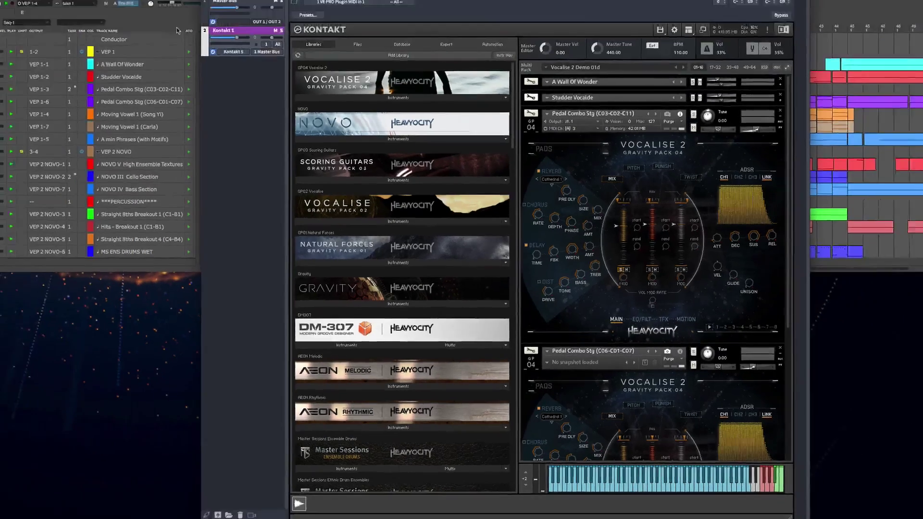
Switch to the Digital Performer tracks window and select regions on the Moving Vowel 1 (Song Yi) and (Carla) tracks
left_click(177, 31)
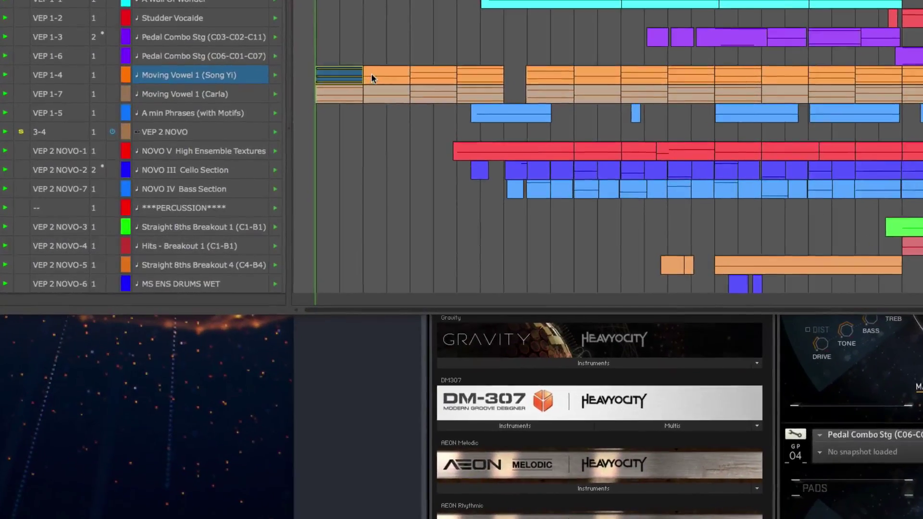
left_click(323, 110)
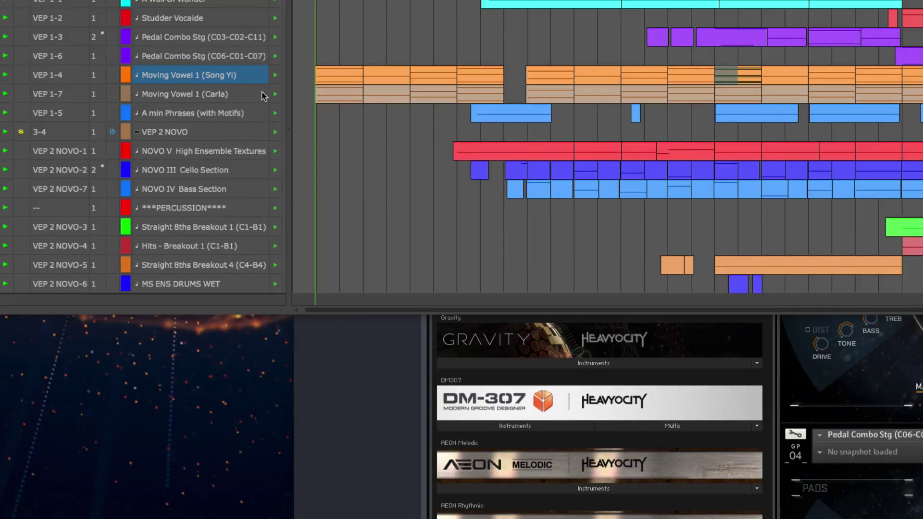
left_click(251, 102)
left_click(339, 96)
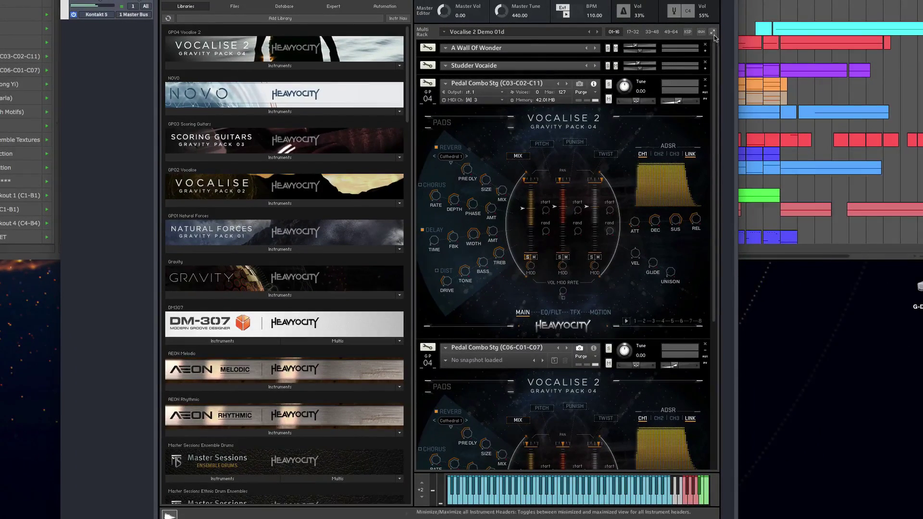
Collapse all instruments in the Vocalise 2 Demo 01d multi and expand only Moving Vowel 1 (Song Yi) and Moving Vowel 1 (Carla)
left_click(713, 31)
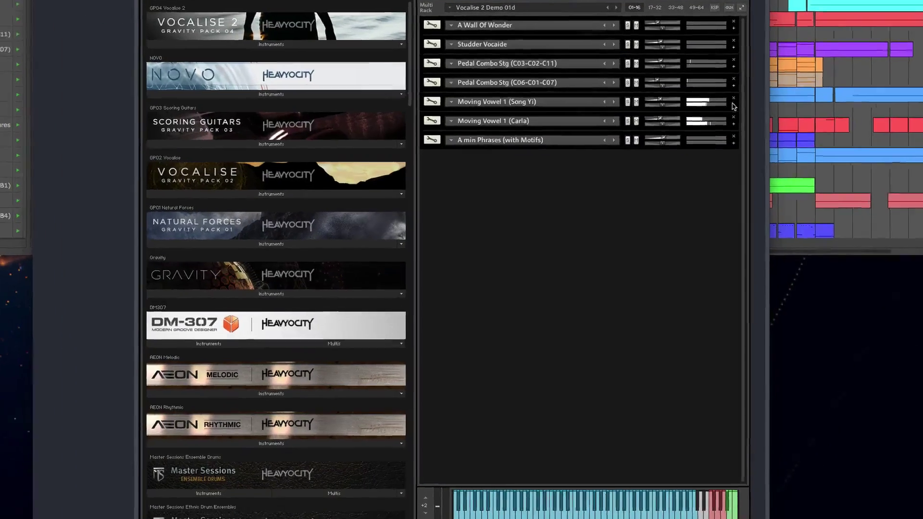
left_click(734, 106)
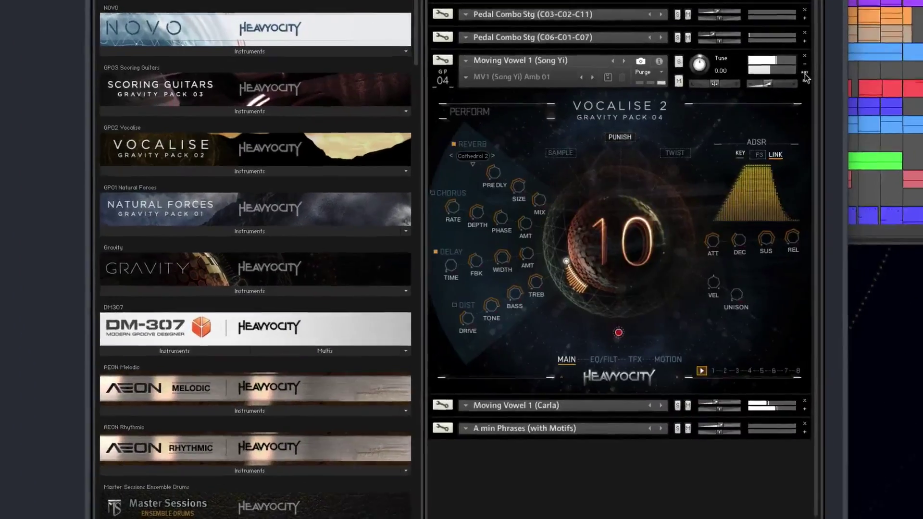
left_click(876, 427)
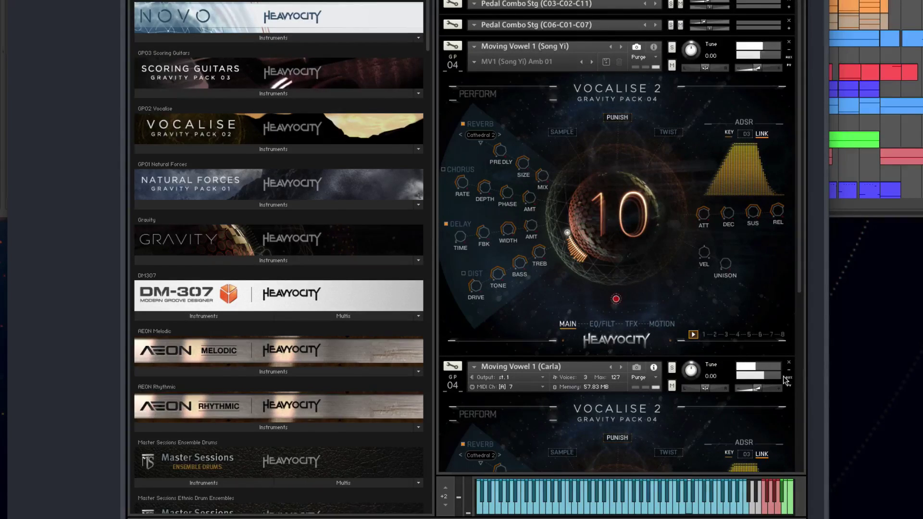
Check the playback in the Digital Performer tracks window, then view the expanded A Wall Of Wonder instrument in the Kontakt rack
key("alt+Tab")
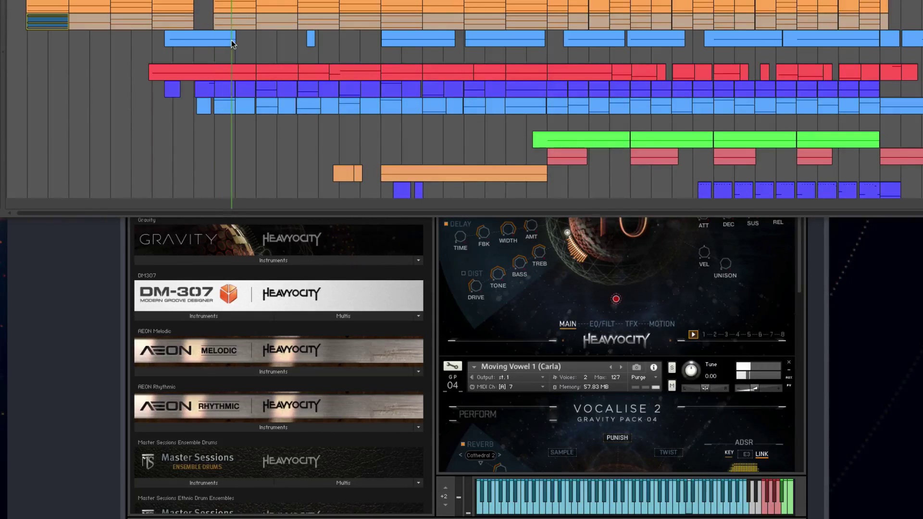
left_click(501, 213)
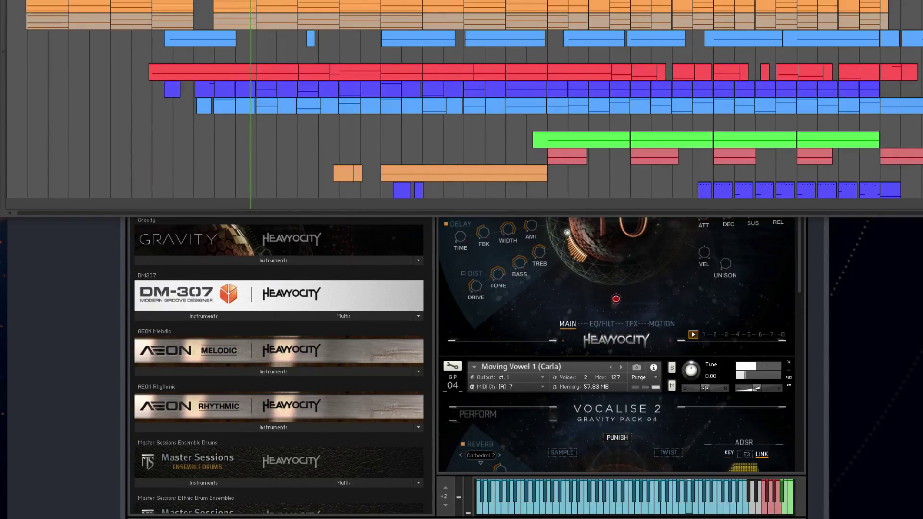
key("alt+Tab")
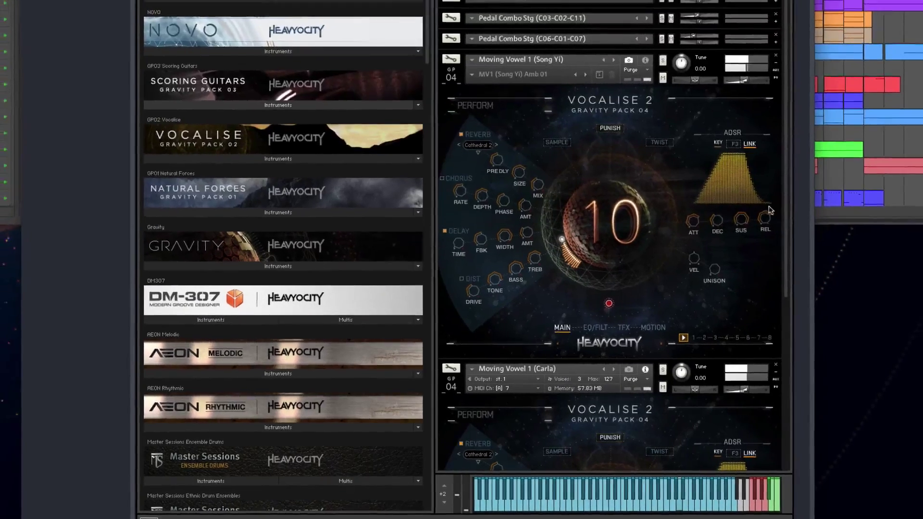
scroll(700, 77, "up", 5)
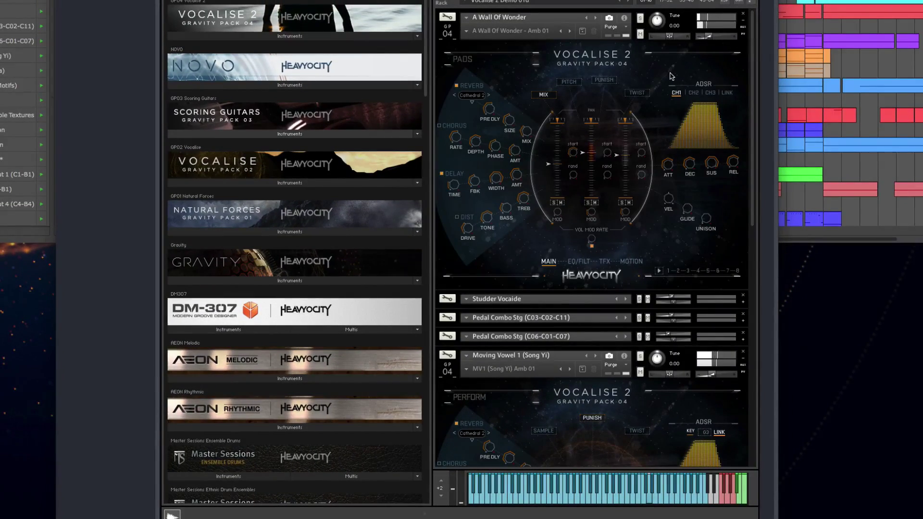
Locate the A Wall Of Wonder and Pedal Combo regions in the tracks window, then expand the Pedal Combo Stg (C03-C02-C11) instrument in Kontakt
key("alt+Tab")
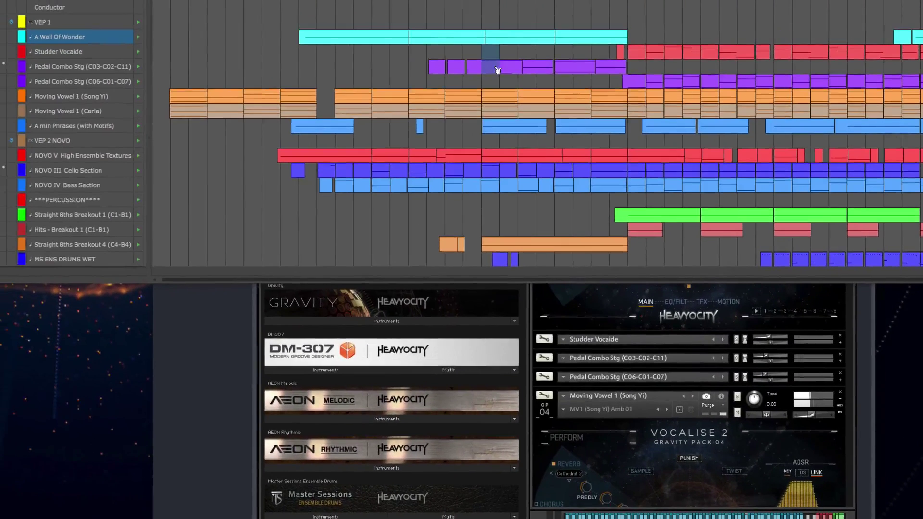
left_click(448, 54)
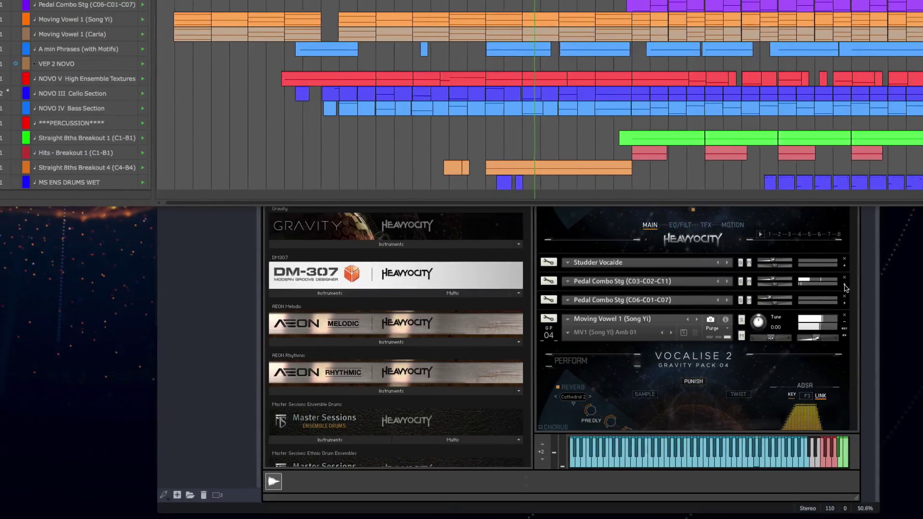
left_click(845, 284)
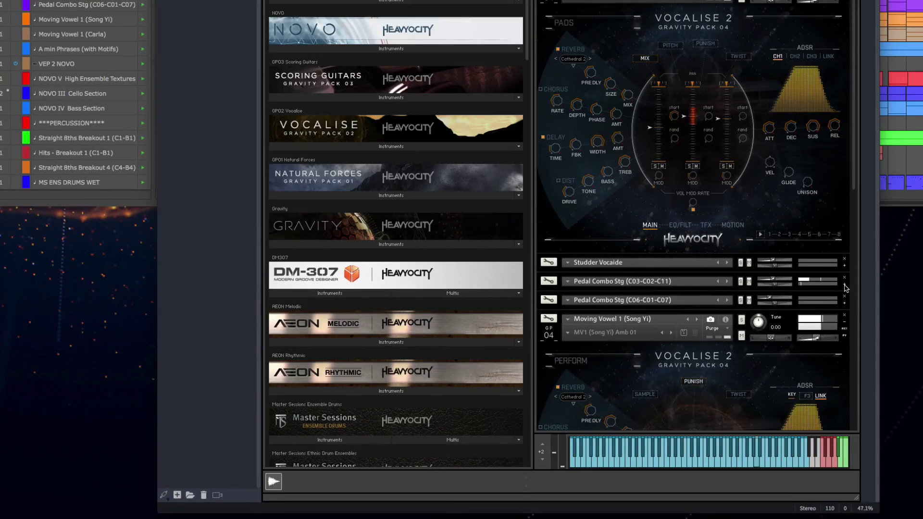
left_click(845, 285)
scroll(768, 313, "down", 4)
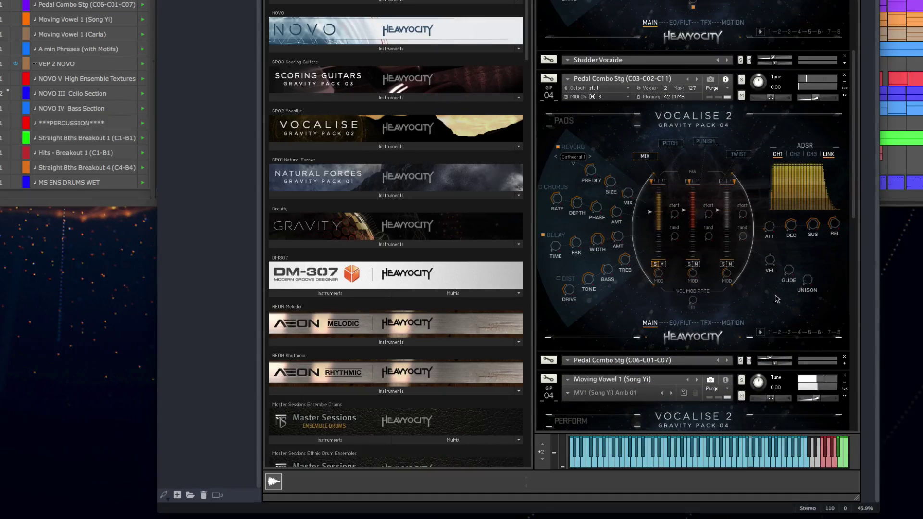
Expand the Pedal Combo Stg (C06-C01-C07) instrument and bring its Pads controls into view
left_click(845, 360)
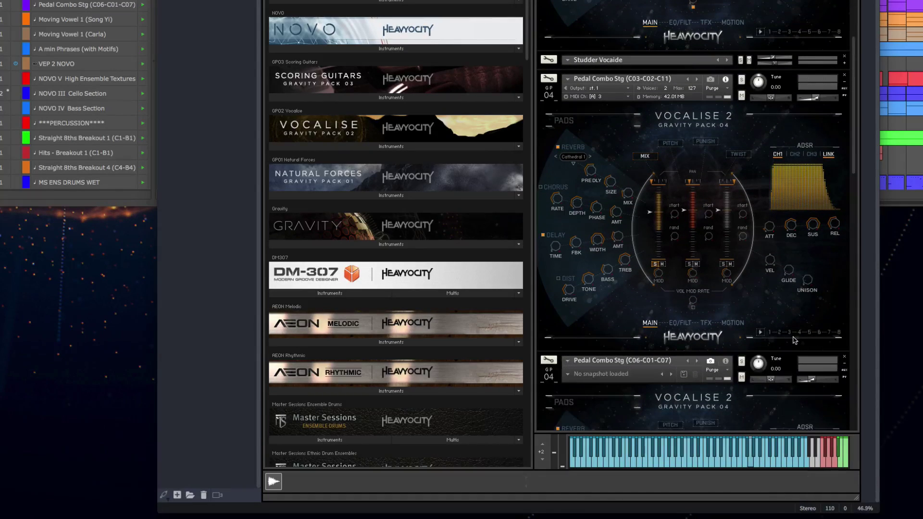
scroll(794, 340, "down", 2)
scroll(794, 340, "down", 1)
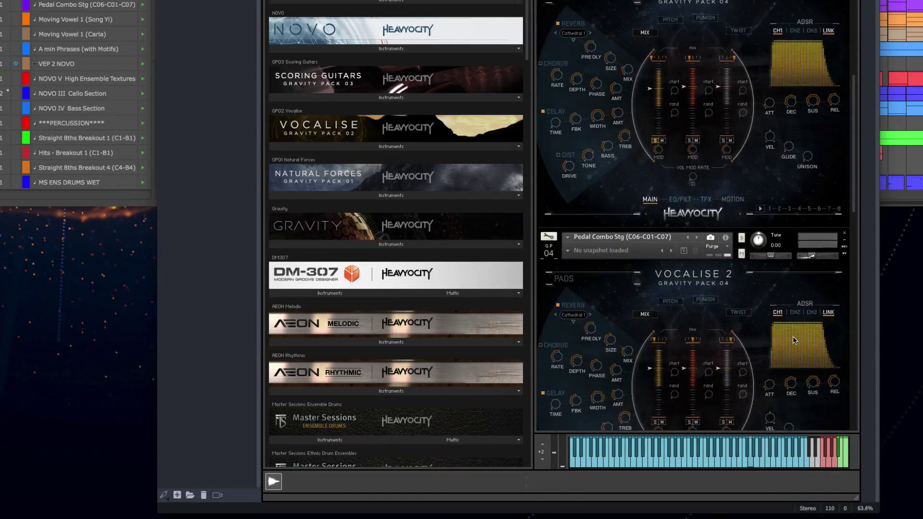
scroll(795, 340, "up", 1)
scroll(795, 340, "down", 3)
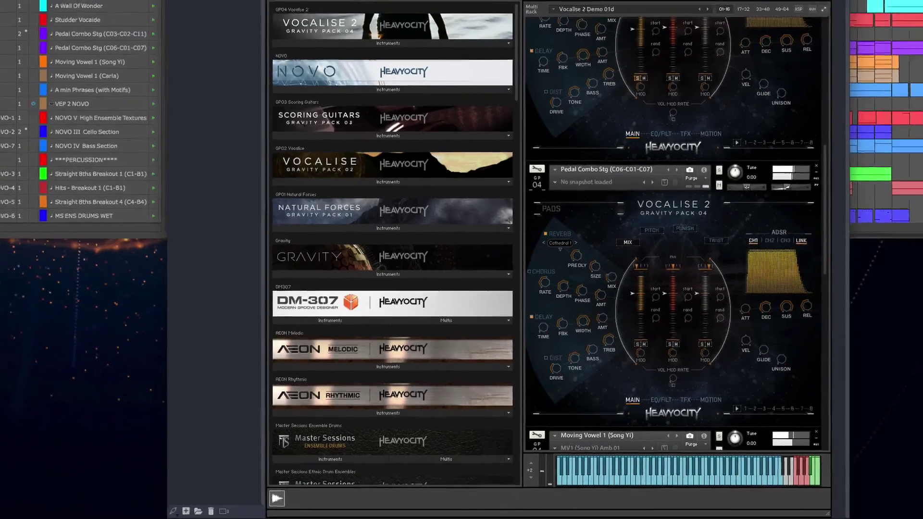
Bring the tracks window forward, select regions on the Pedal Combo Stg (C06-C01-C07) track from bar 29 on, and stop playback
left_click(683, 0)
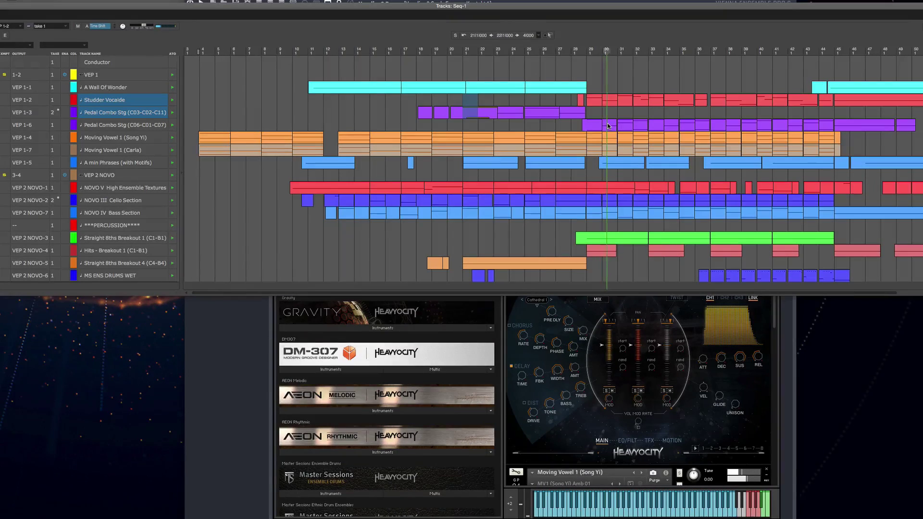
left_click(592, 125)
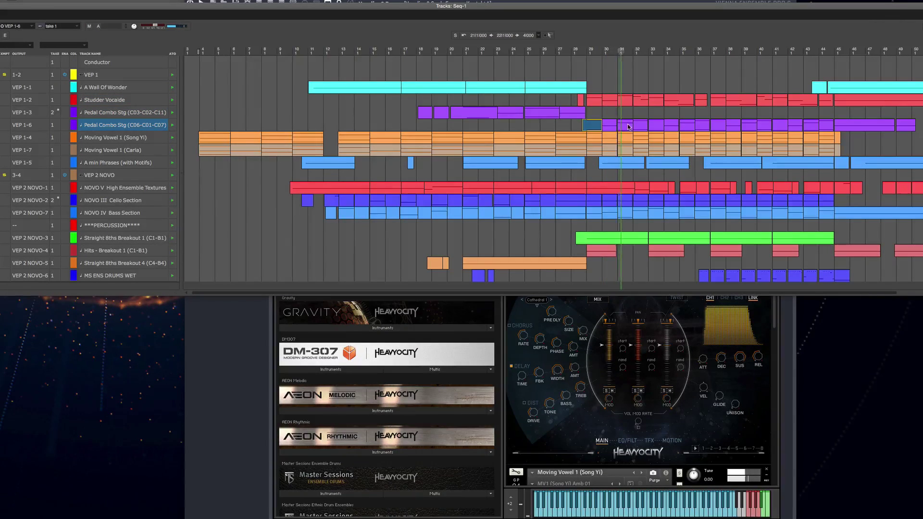
left_click(628, 126)
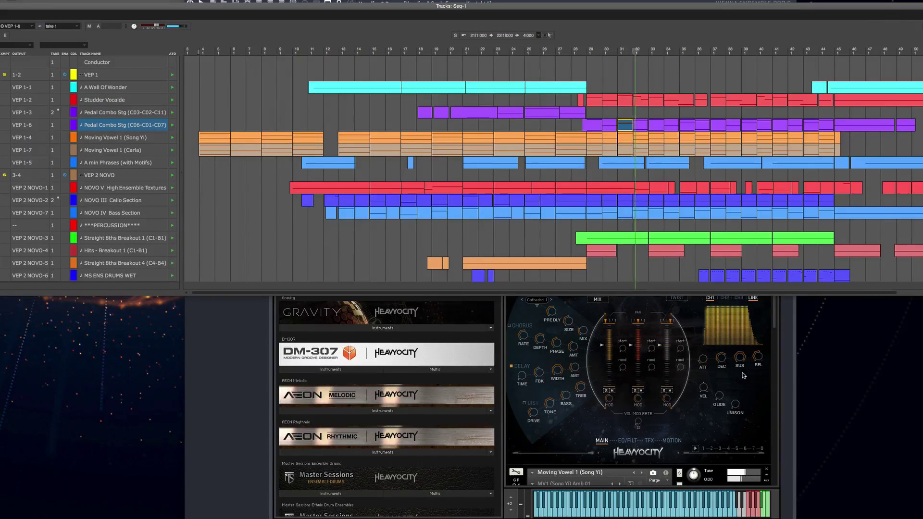
key("space")
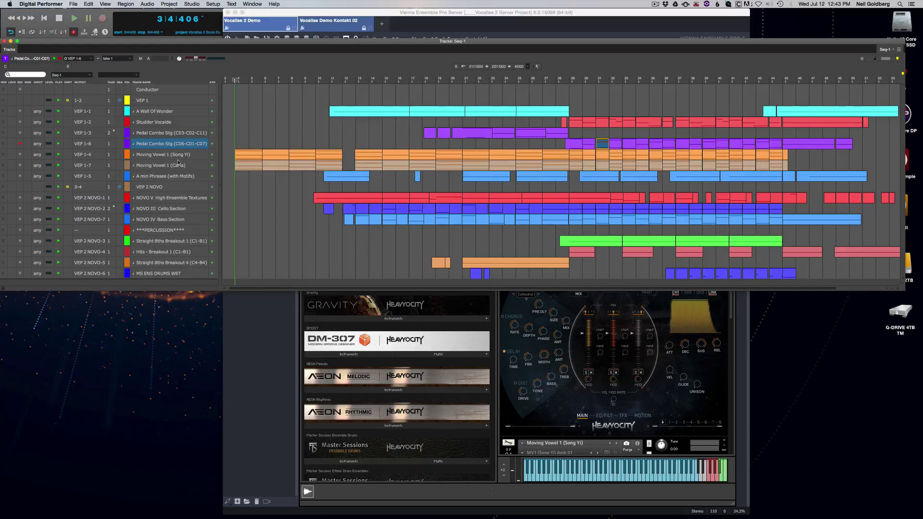
Solo the Moving Vowel 1 (Song Yi) track and open its first region in the MIDI editor
left_click(177, 159)
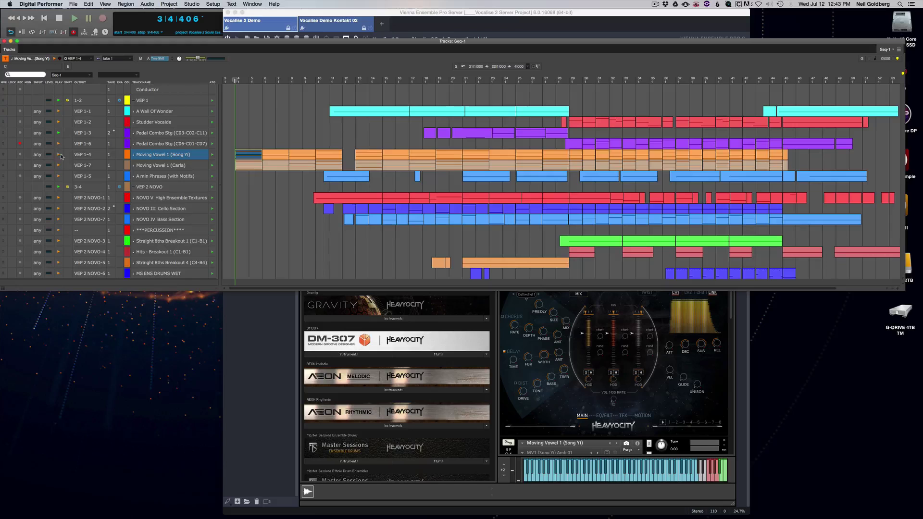
double_click(253, 154)
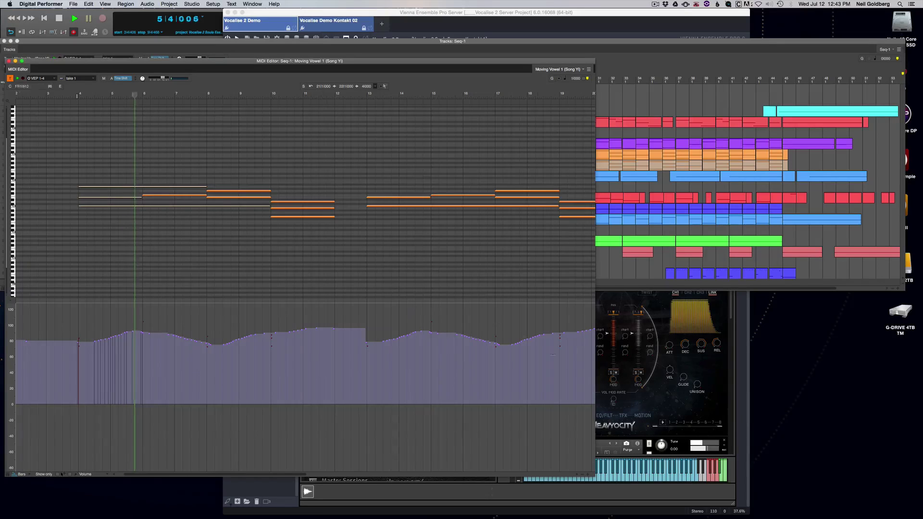
Show Moving Vowel 1 (Song Yi) in Vienna Ensemble Pro, move that window beside the MIDI editor's opening bars, and stop playback
left_click(699, 419)
scroll(698, 419, "down", 5)
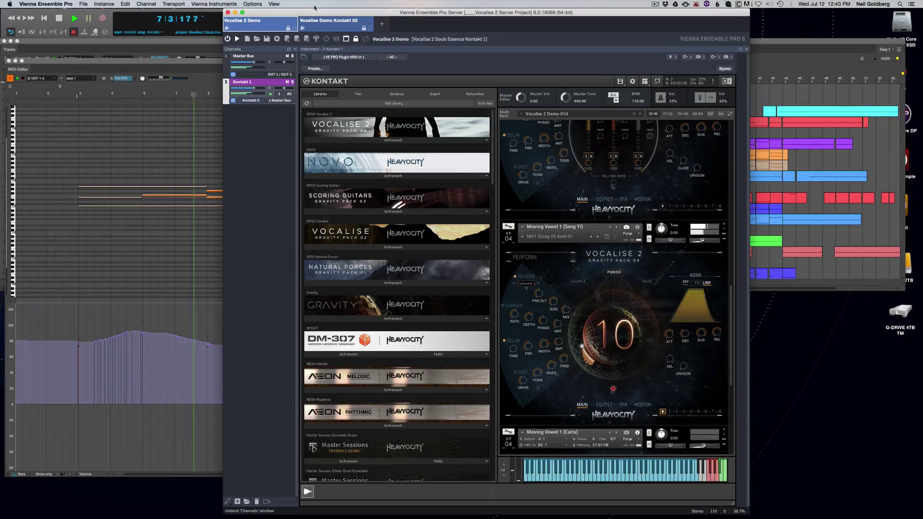
left_click_drag(313, 12, 491, 4)
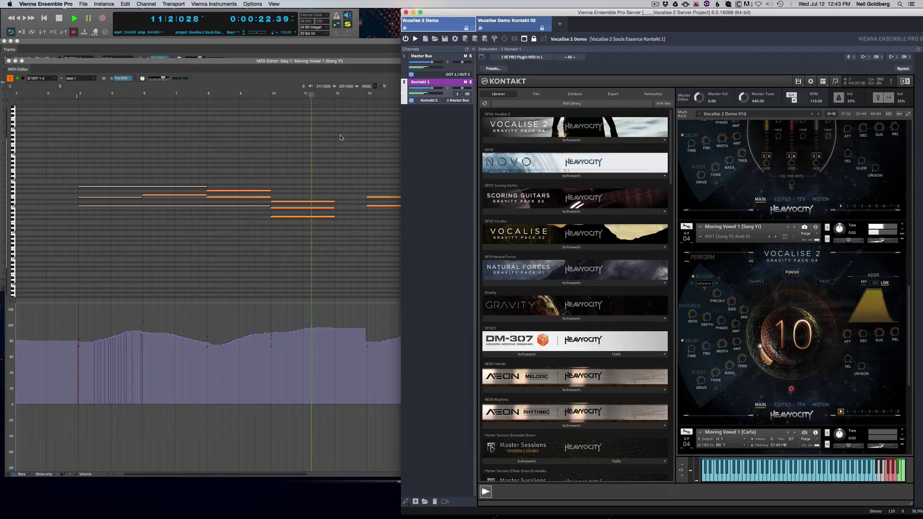
key("space")
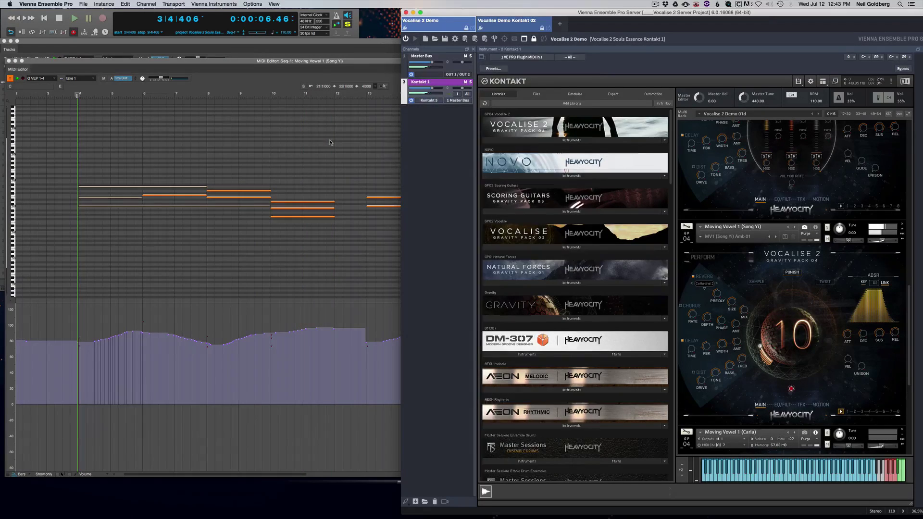
Return from the MIDI editor to the tracks window and open the Motion page of Moving Vowel 1 (Song Yi) in Kontakt
left_click(330, 141)
key("shift+t")
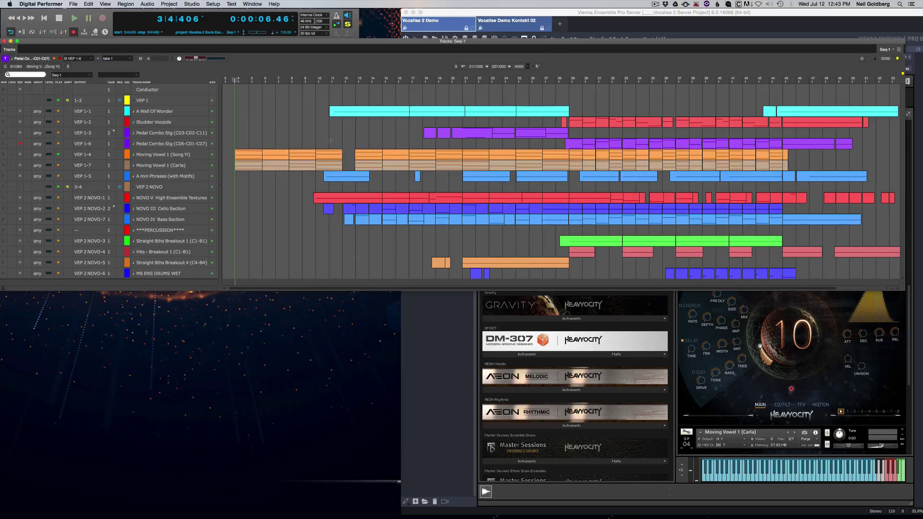
left_click(727, 403)
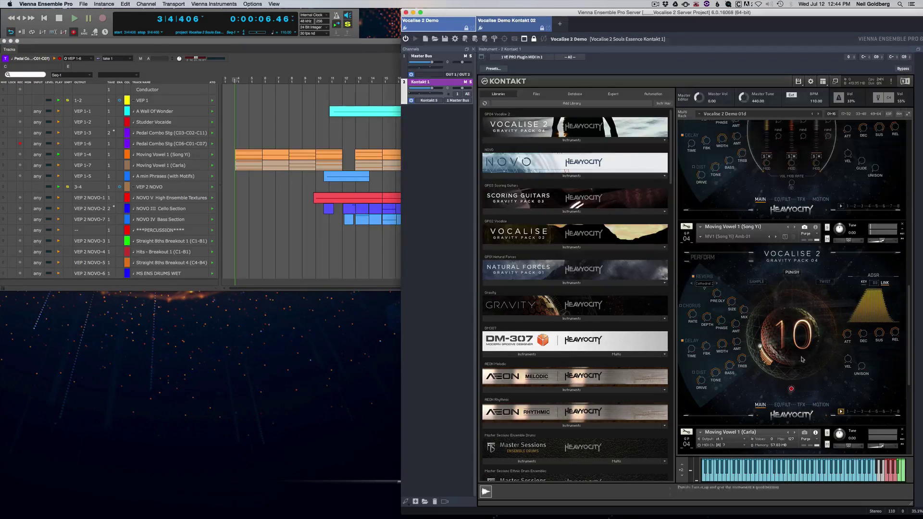
scroll(810, 389, "down", 2)
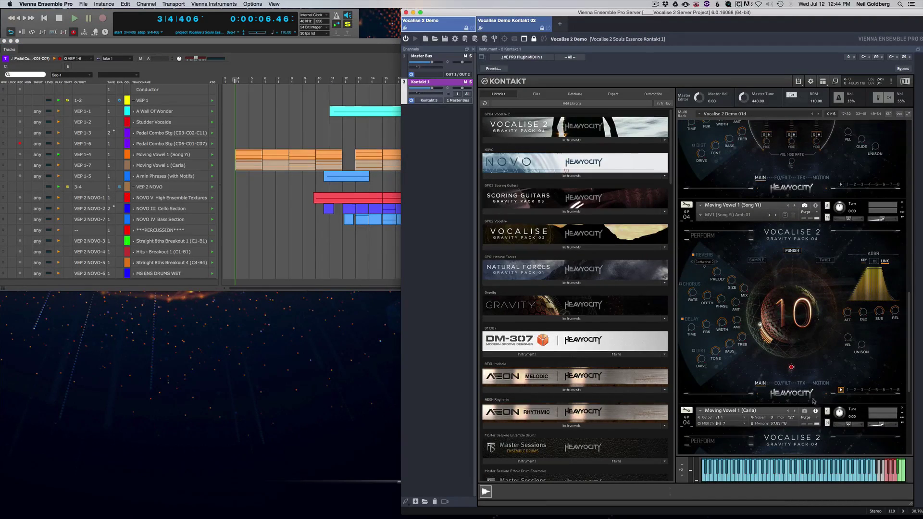
left_click(816, 384)
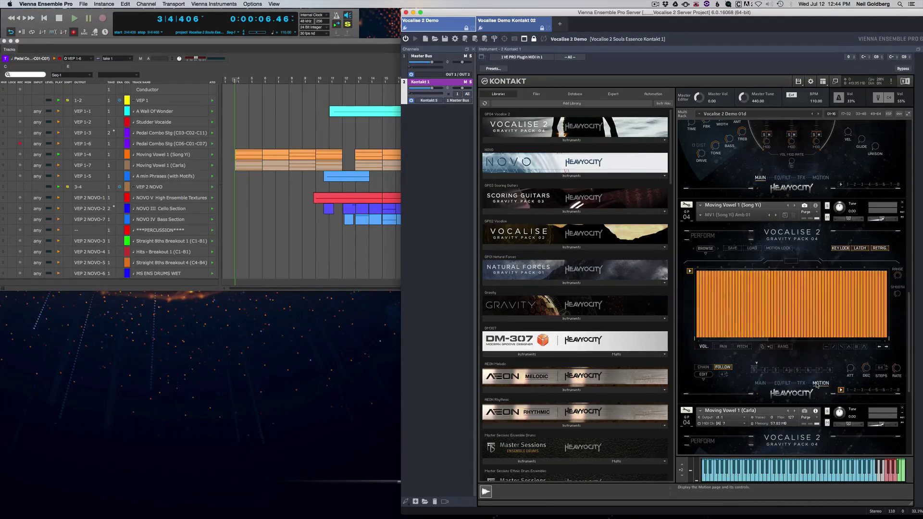
Show the pan sequence on the Motion pages of Moving Vowel 1 (Song Yi) and Moving Vowel 1 (Carla) in Kontakt
left_click(722, 347)
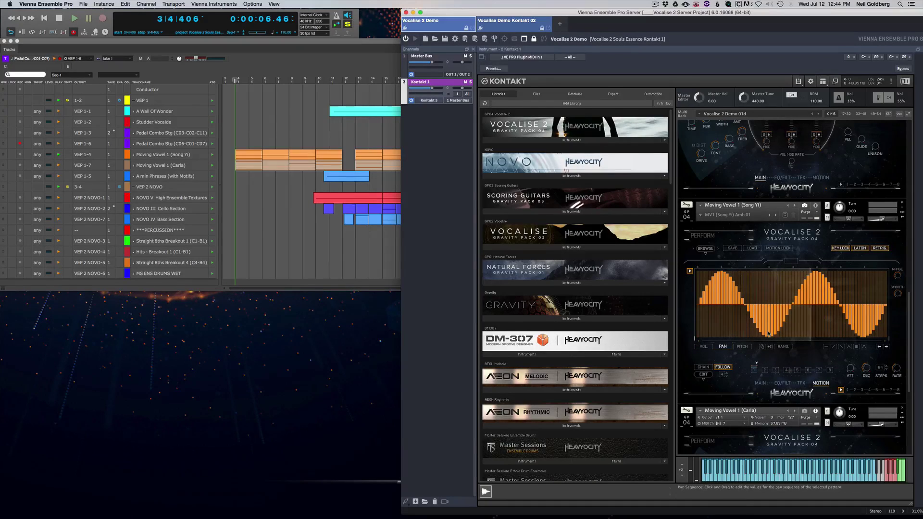
scroll(844, 361, "down", 5)
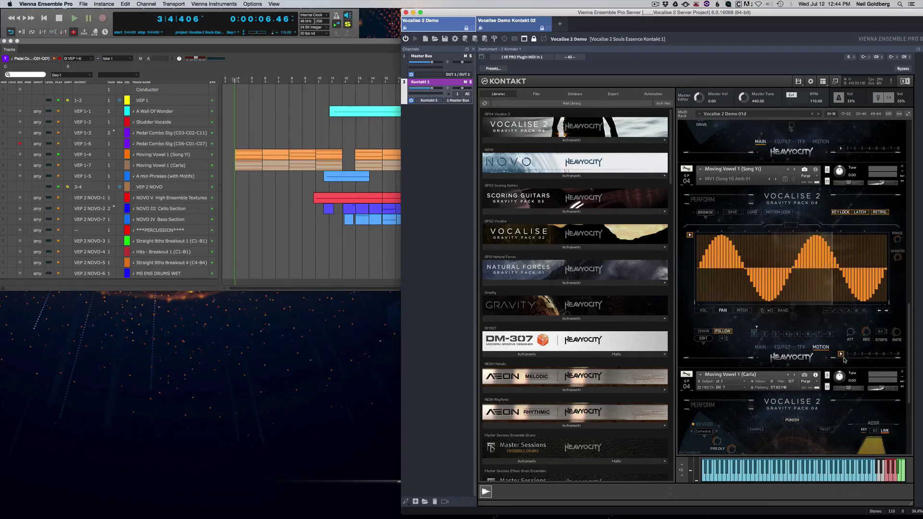
scroll(844, 360, "down", 2)
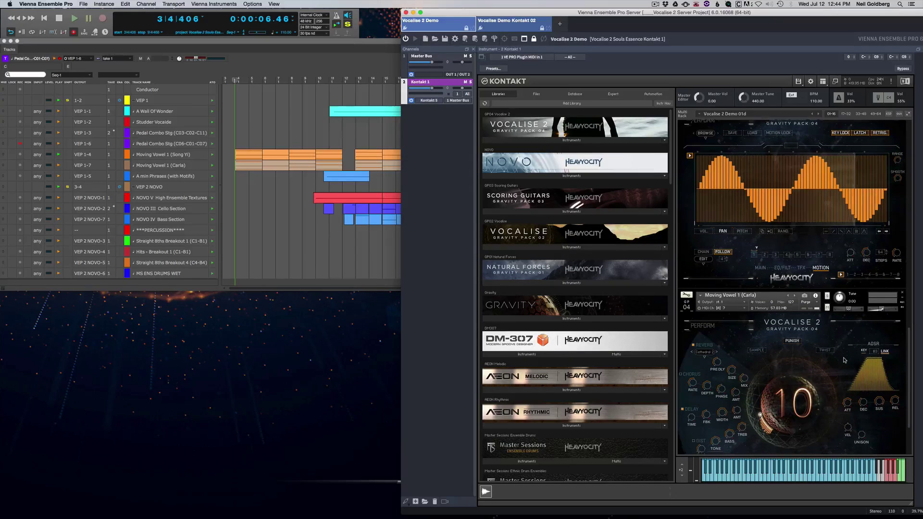
left_click(821, 438)
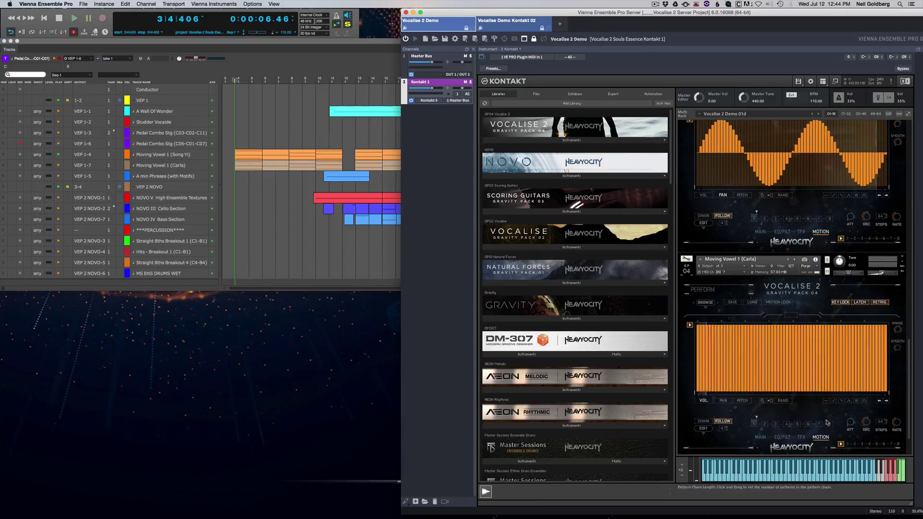
left_click(722, 402)
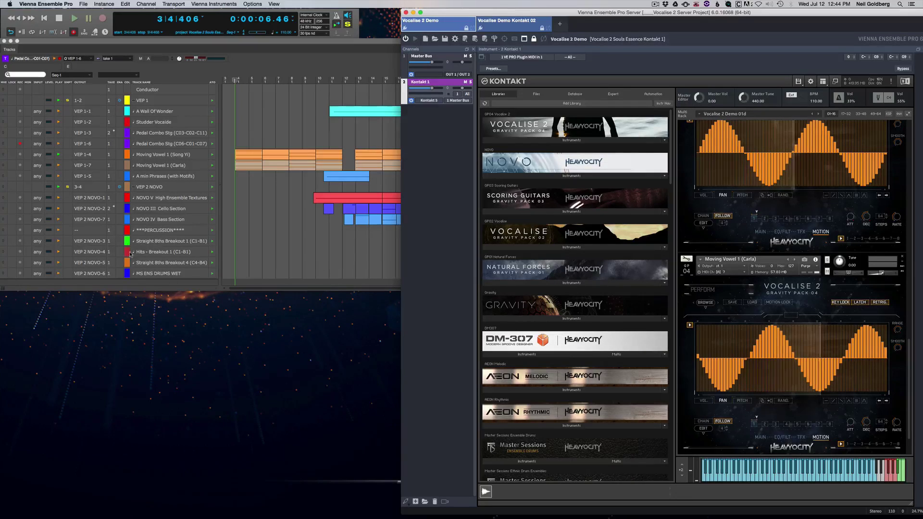
Return to Digital Performer and open the first region of the Moving Vowel 1 (Carla) track in the MIDI editor during playback
key("super+h")
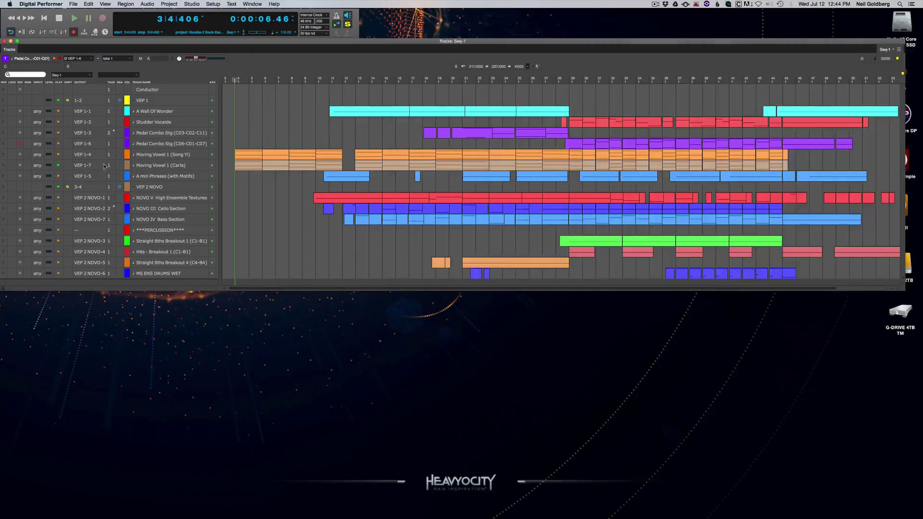
left_click(249, 166)
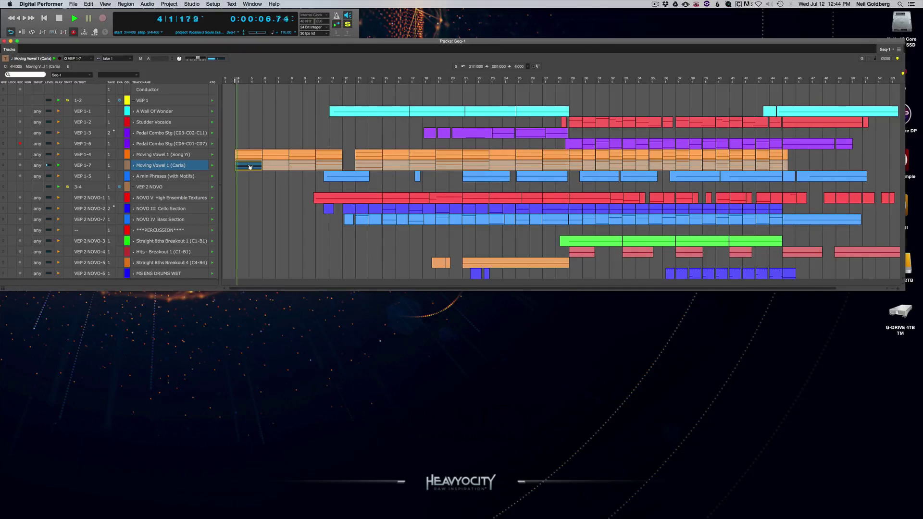
double_click(249, 166)
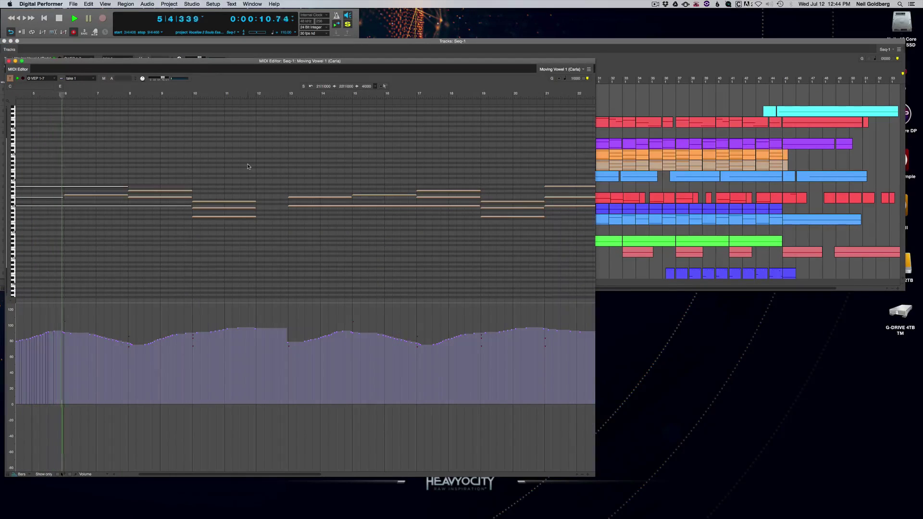
Switch from Digital Performer to Vienna Ensemble Pro while the Moving Vowel 1 (Carla) part keeps playing
key("super+Tab")
key("super+Tab")
key("super+Tab")
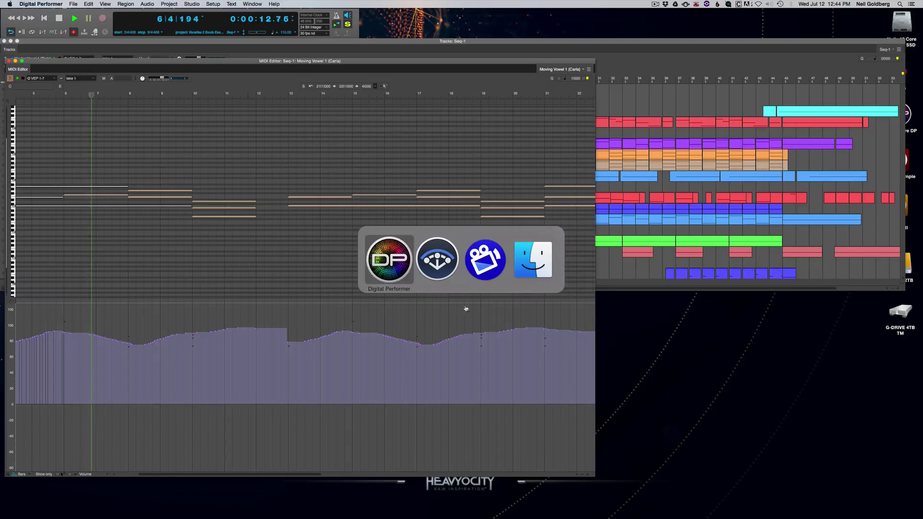
key("super+shift+Tab")
key("super+shift+Tab")
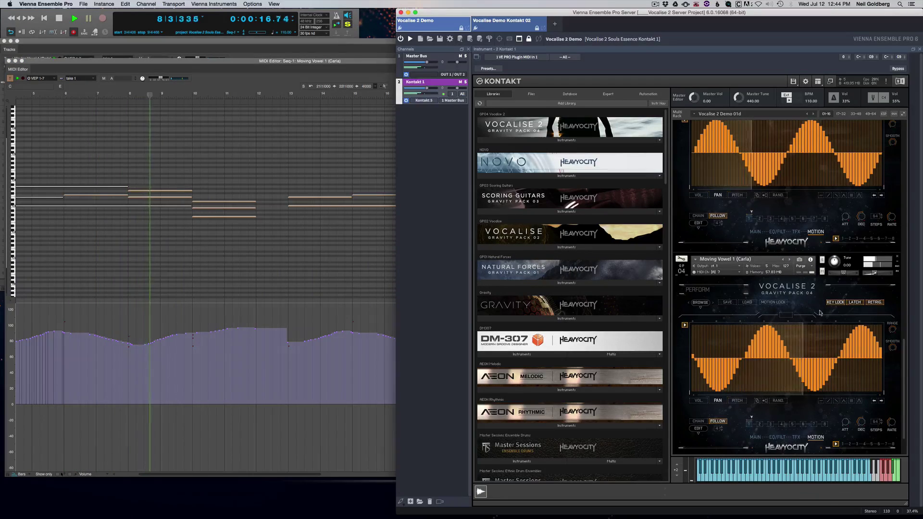
View the volume and pan sequences of Moving Vowel 1 (Carla), finishing on its Main page
left_click(699, 400)
left_click(718, 401)
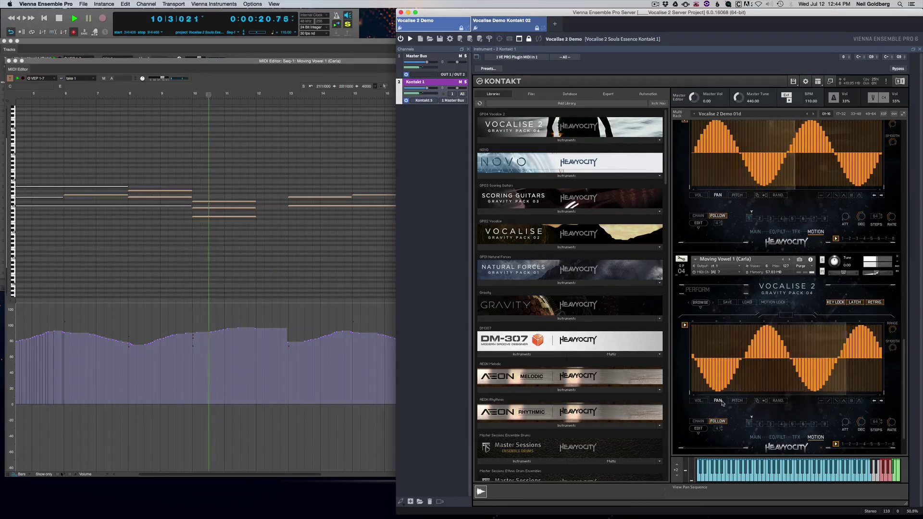
left_click(754, 437)
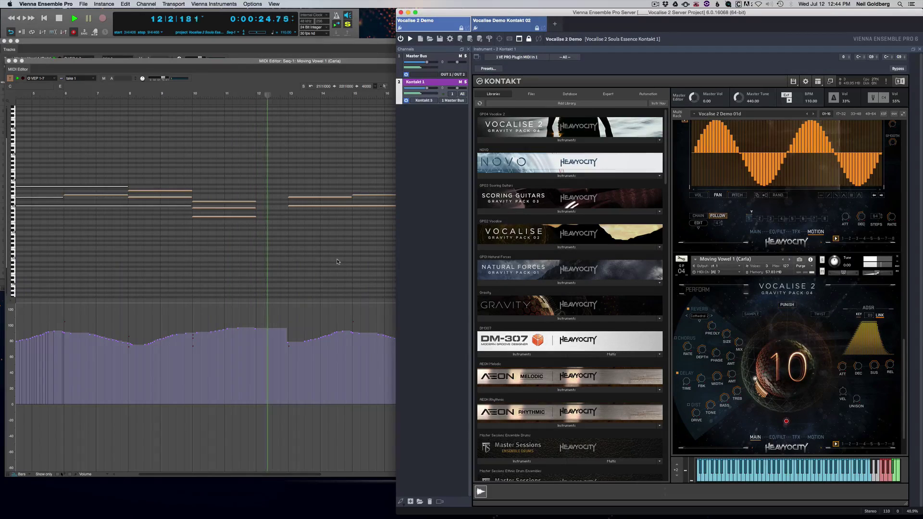
Return to the MIDI editor, select the Moving Vowel 1 (Song Yi) notes starting at bar 4, and play from there
left_click(225, 172)
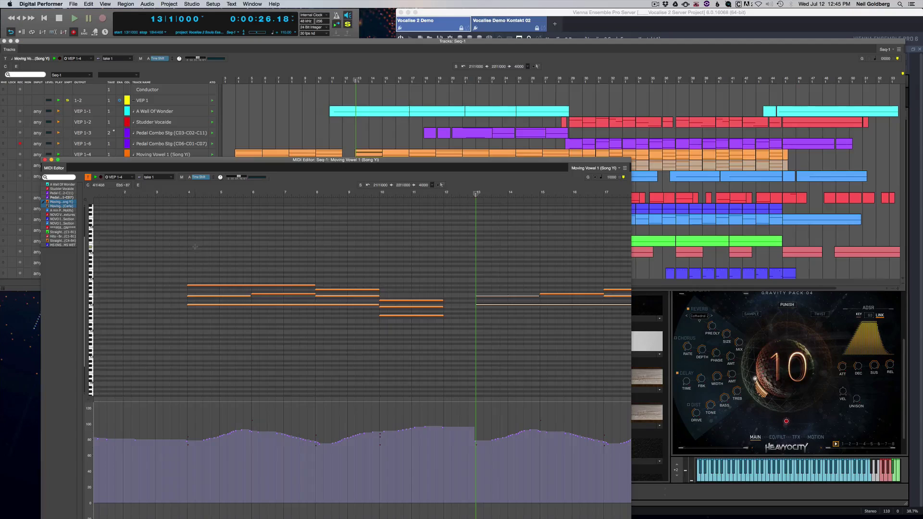
left_click(202, 258)
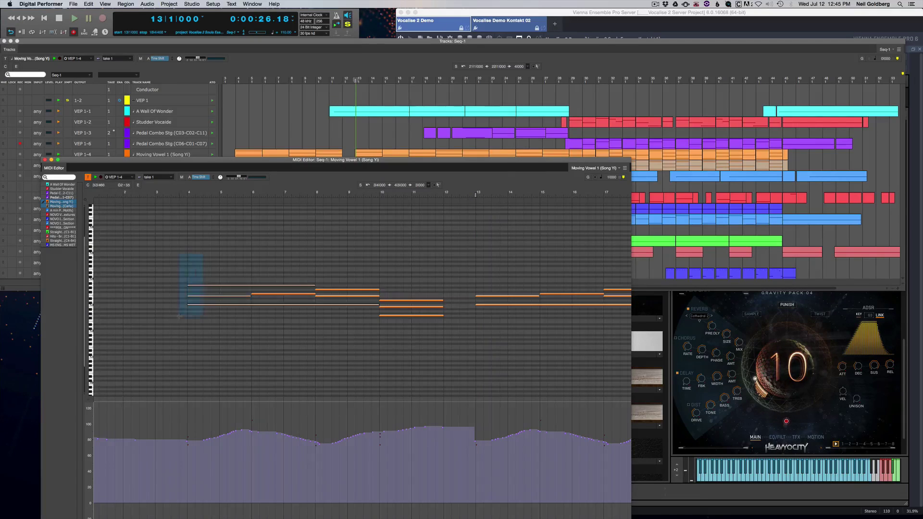
key("space")
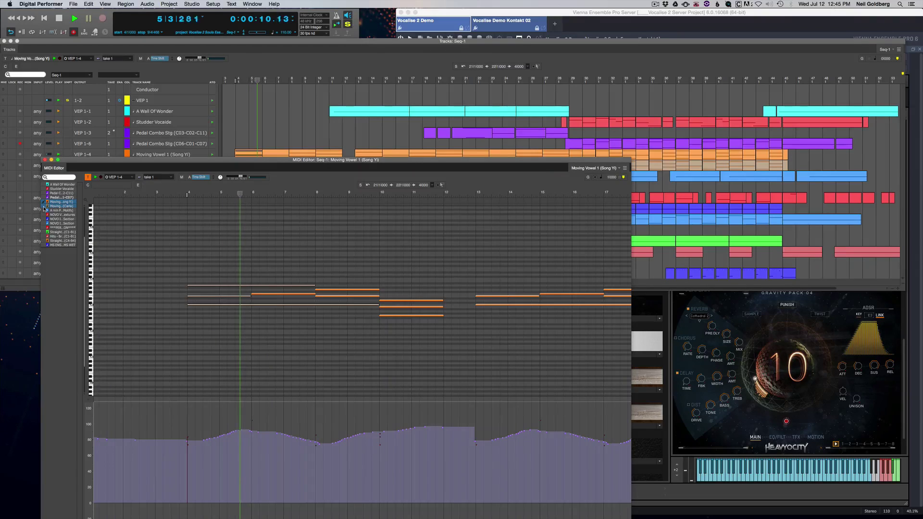
Switch the MIDI editor to Moving Vowel 1 (Carla) and back to Song Yi, move the editor below the track list, and stop playback
left_click(43, 207)
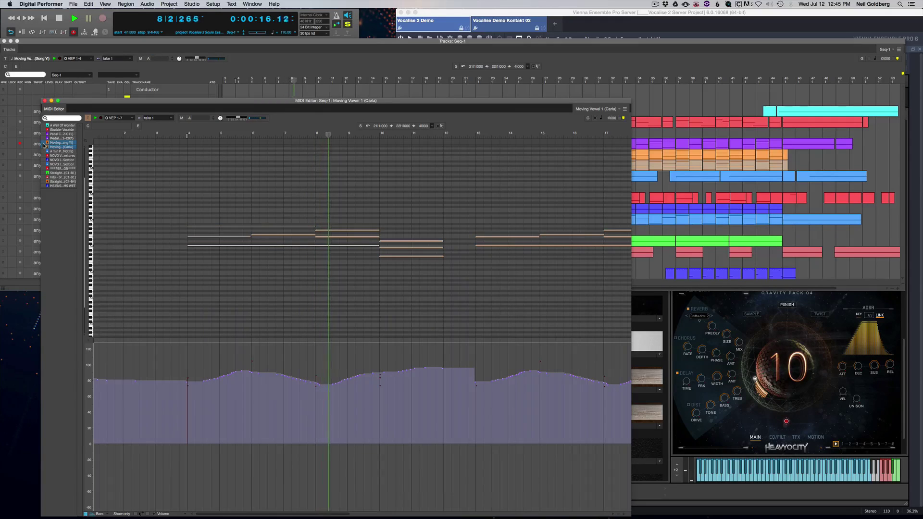
left_click(44, 143)
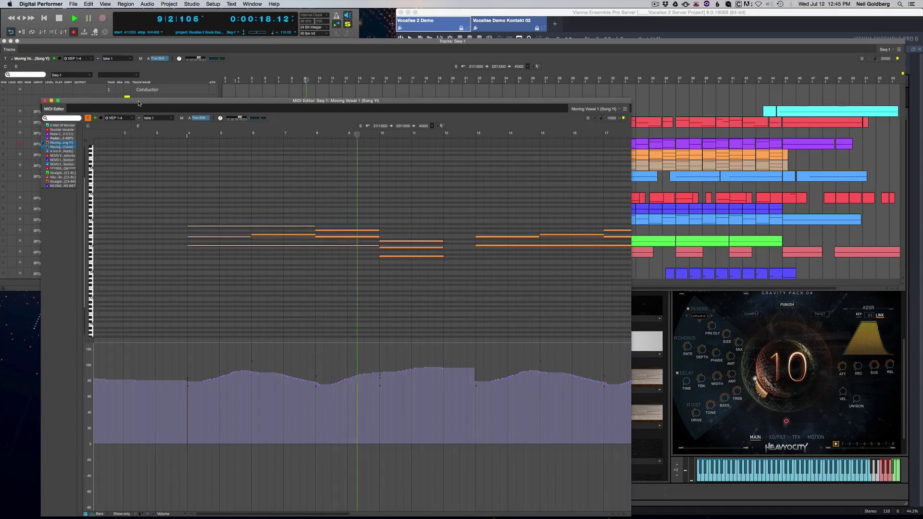
left_click_drag(126, 103, 100, 266)
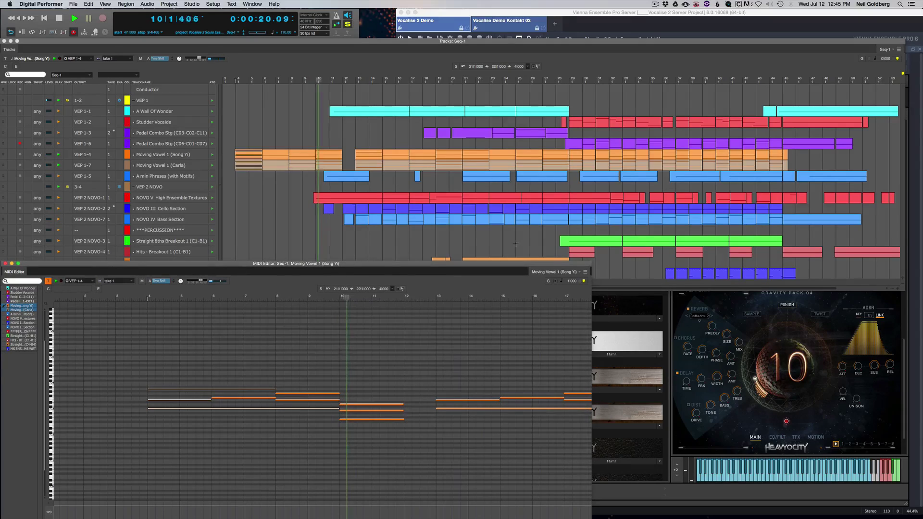
key("space")
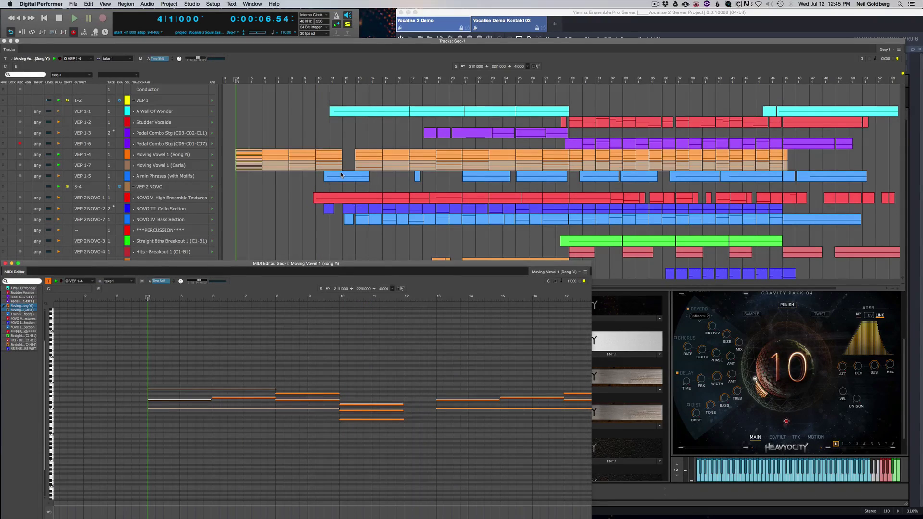
Select a time range over the first A min Phrases (with Motifs) region and expand that instrument in Kontakt
left_click(342, 174)
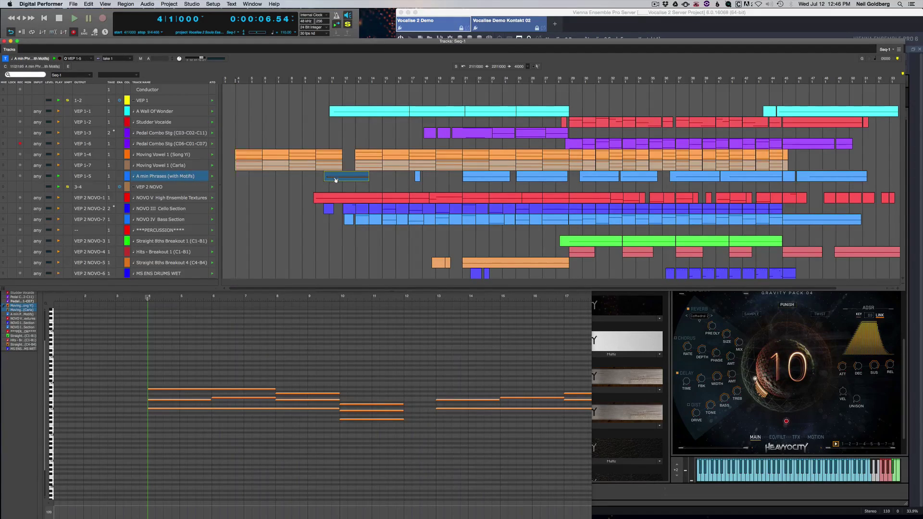
left_click_drag(382, 176, 329, 178)
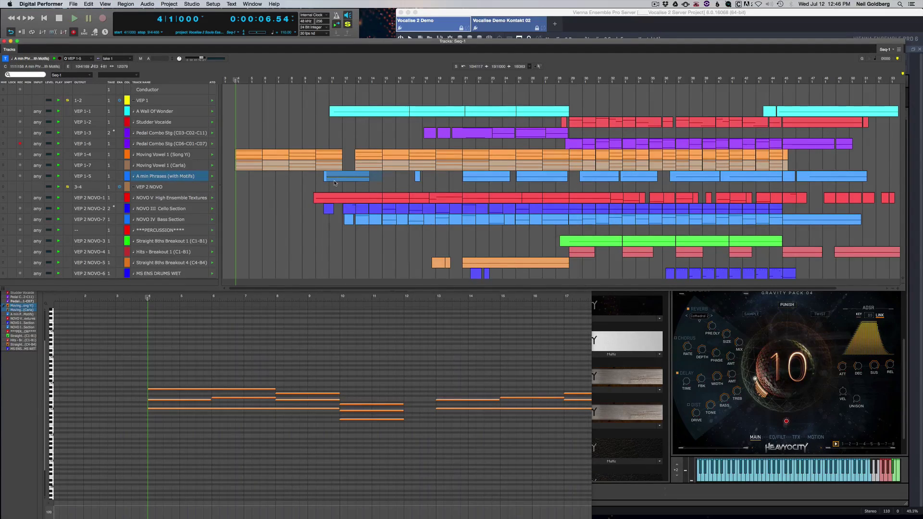
left_click(758, 338)
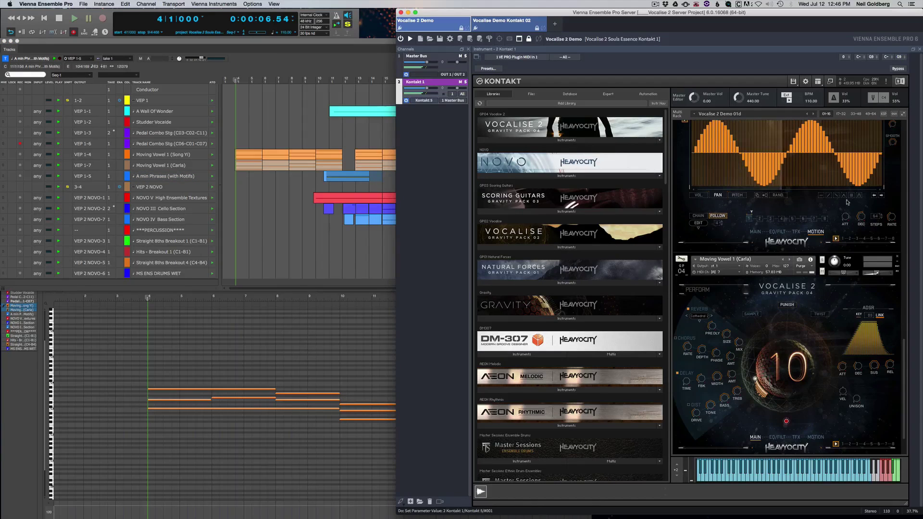
left_click_drag(905, 351, 878, 387)
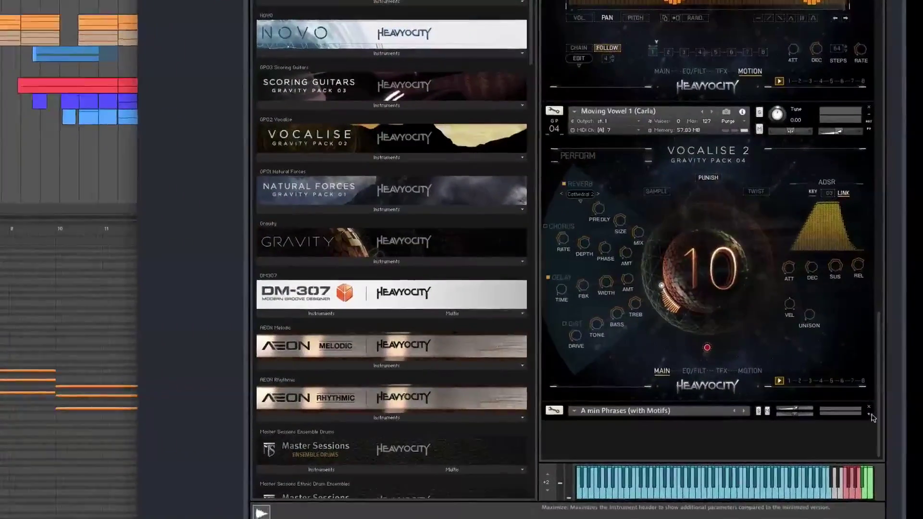
left_click(870, 414)
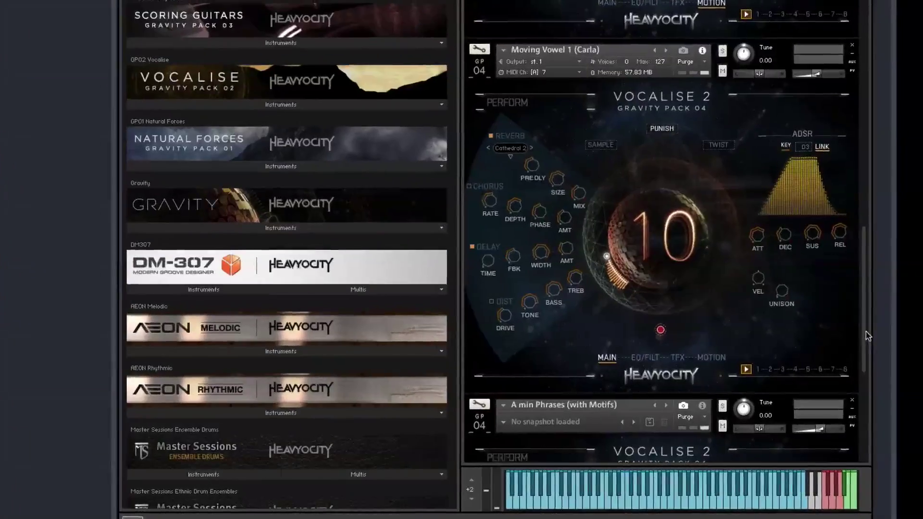
left_click_drag(879, 348, 884, 443)
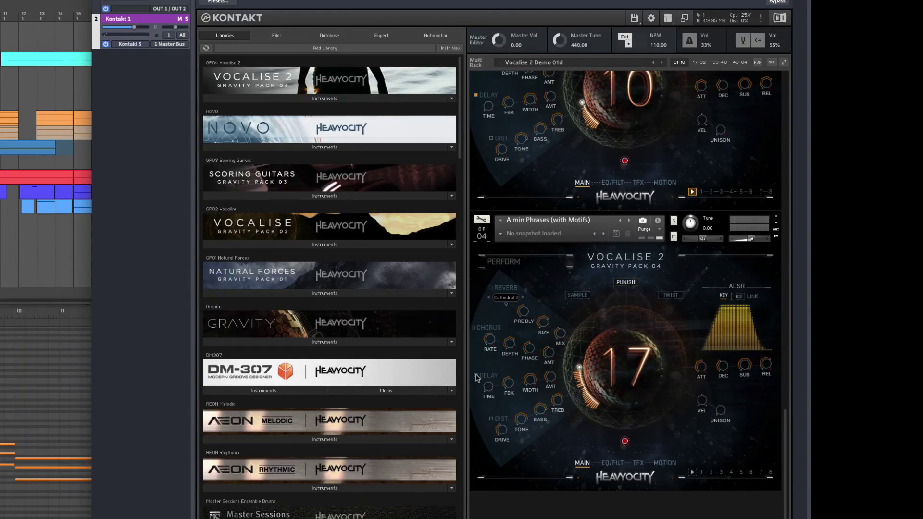
Turn on the reverb and delay of A min Phrases (with Motifs) in Kontakt and return to the tracks window
left_click(100, 82)
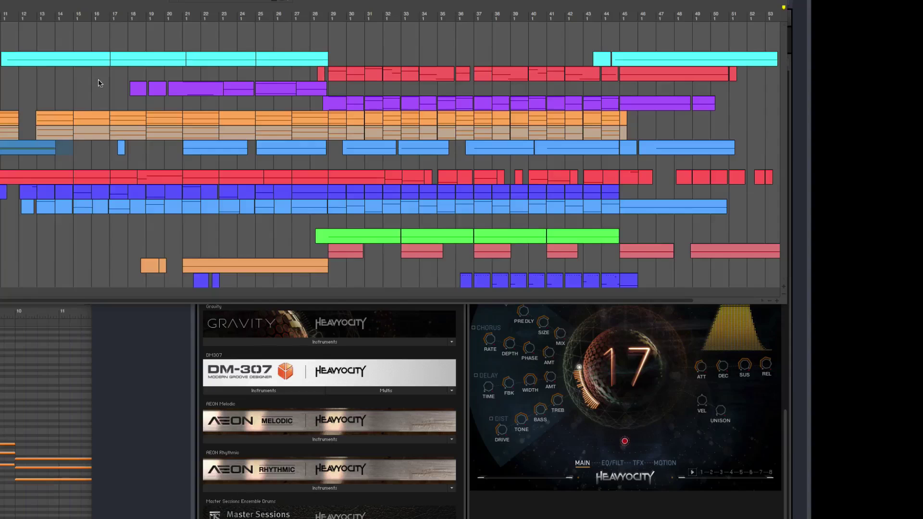
left_click(549, 472)
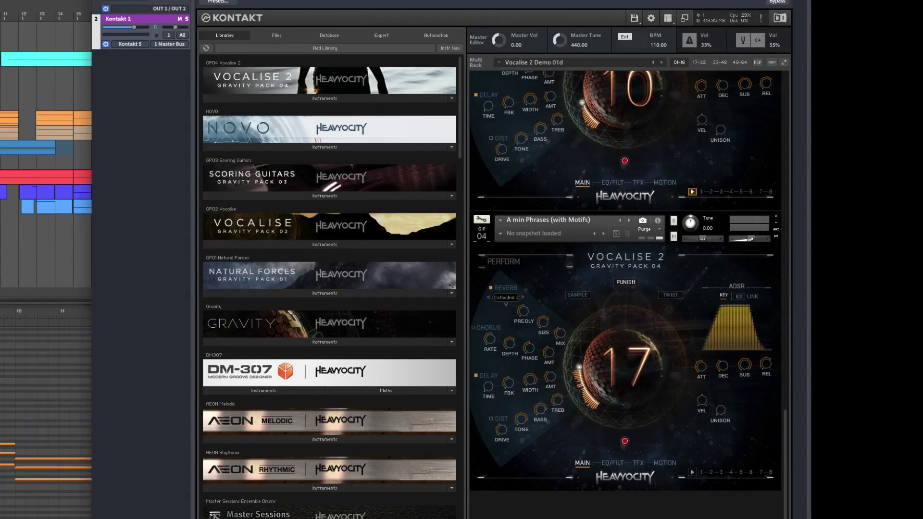
left_click(116, 32)
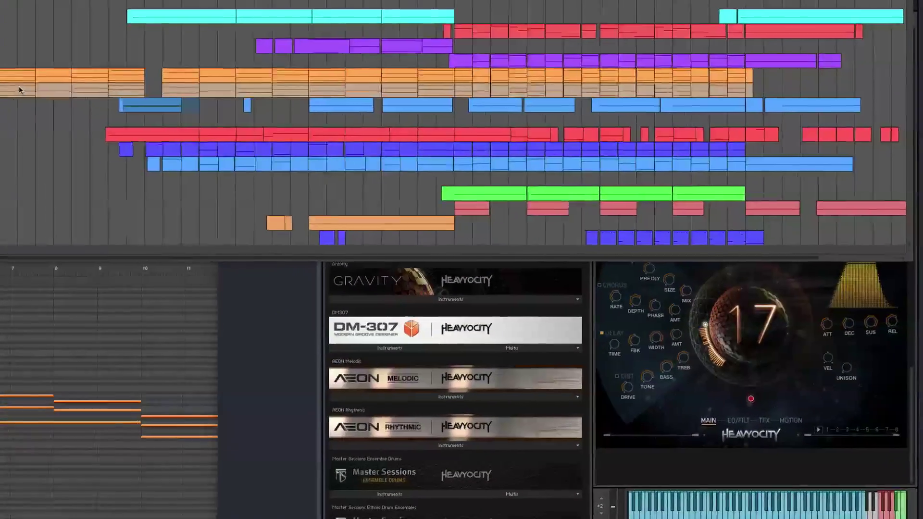
Select the first Moving Vowel 1 (Carla) region and view the Song Yi pan sequence in Kontakt during playback before returning to the tracks
left_click(19, 88)
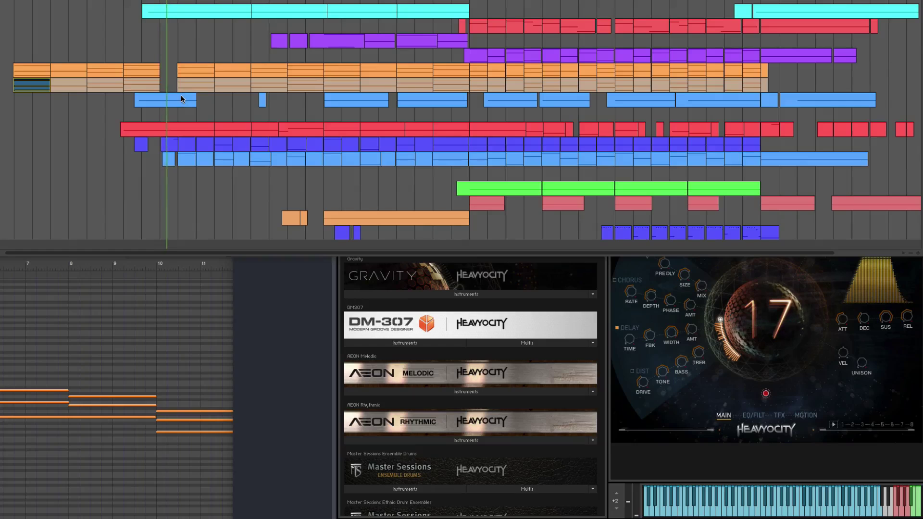
left_click(277, 322)
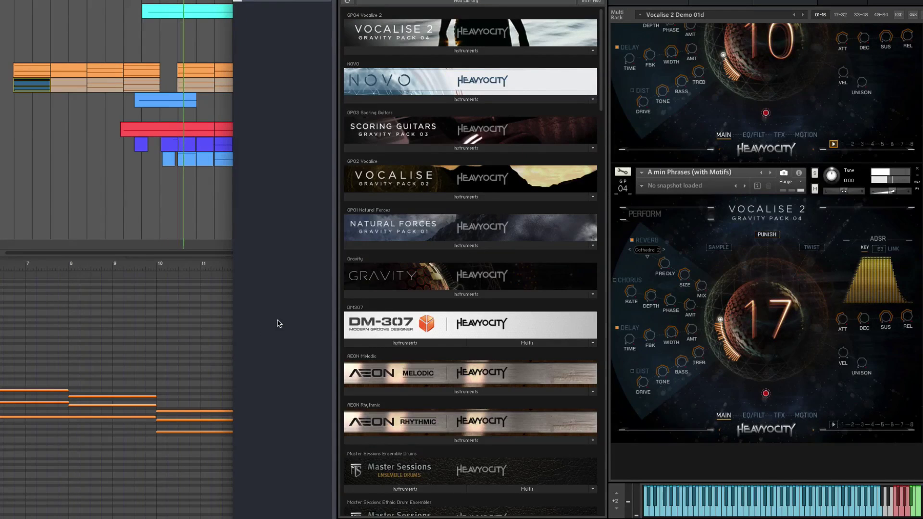
scroll(819, 208, "up", 10)
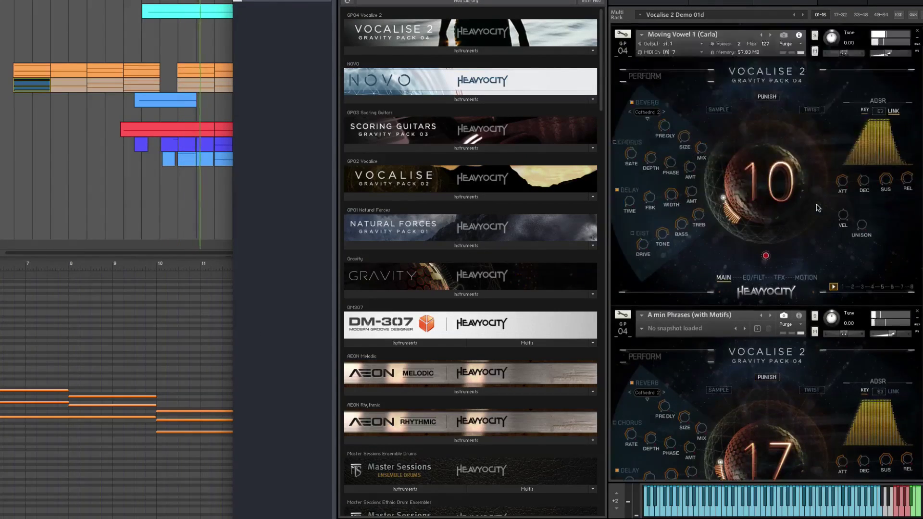
scroll(818, 208, "down", 2)
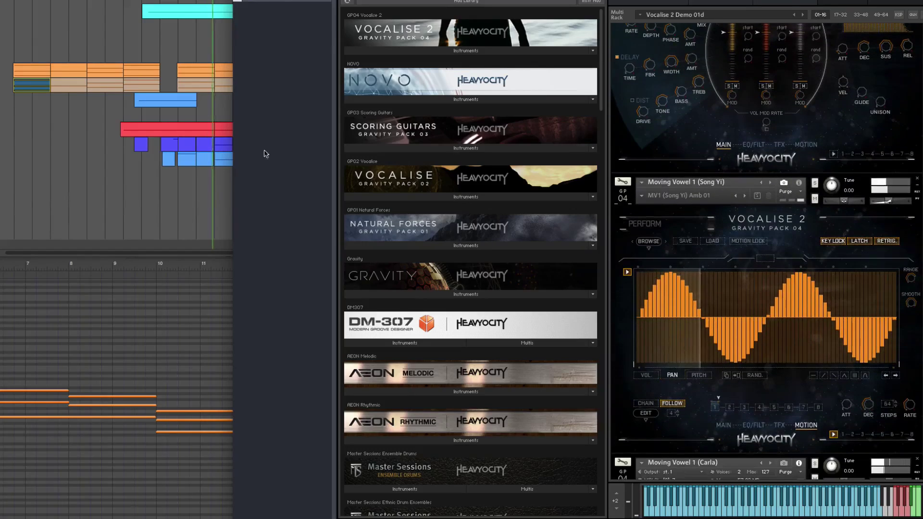
left_click(77, 109)
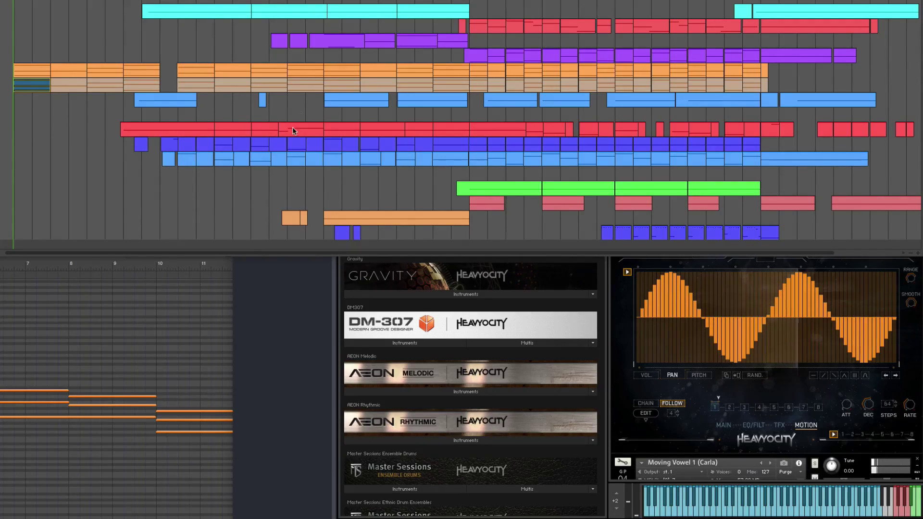
Select the first region on the A Wall Of Wonder track and open it in the MIDI editor for playback
left_click(245, 12)
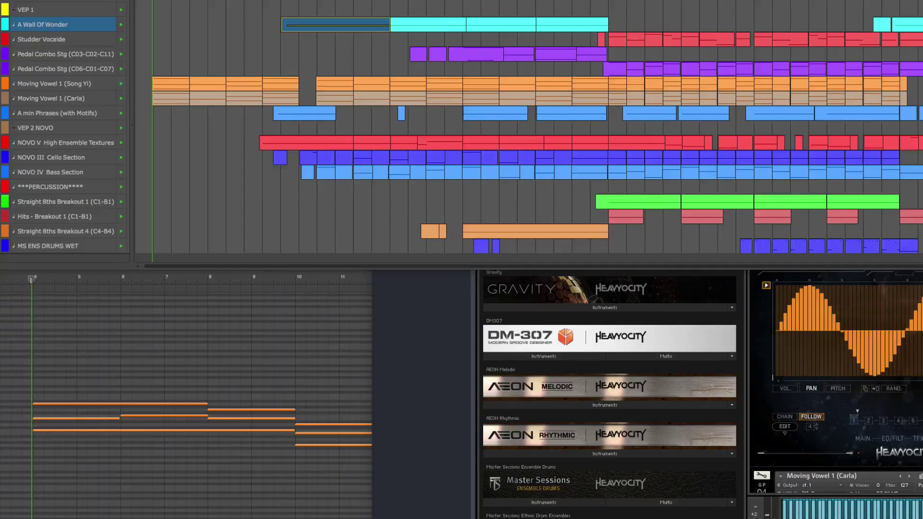
scroll(909, 334, "up", 5)
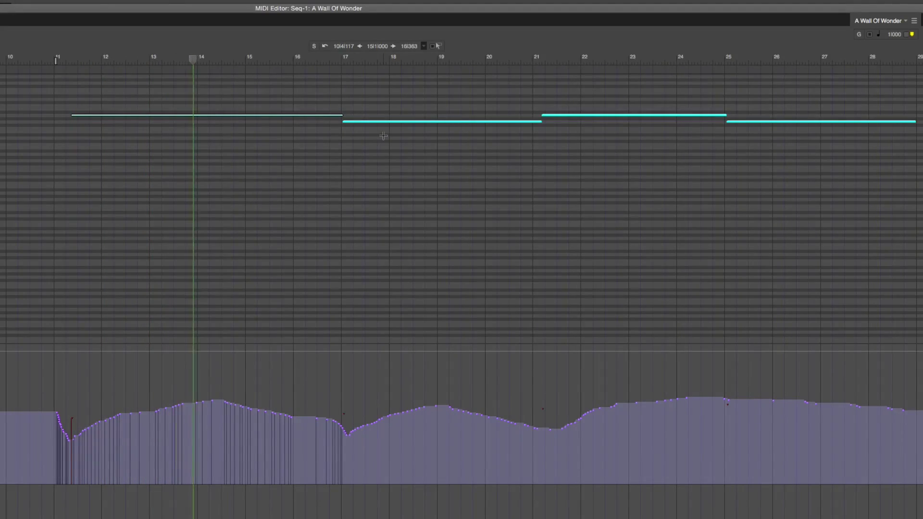
Return to the tracks, play from the Moving Vowel 1 (Song Yi) region at measure 10, and select the first A Wall Of Wonder region
key("space")
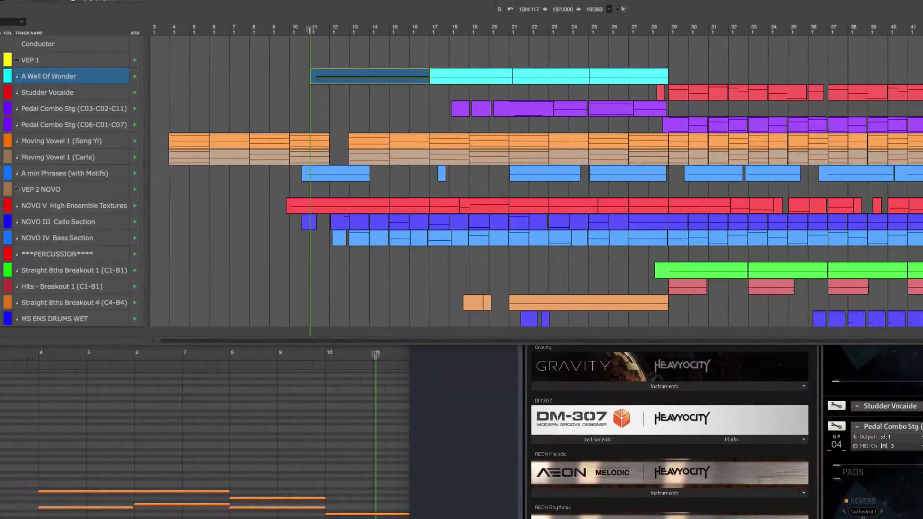
left_click(299, 140)
key("space")
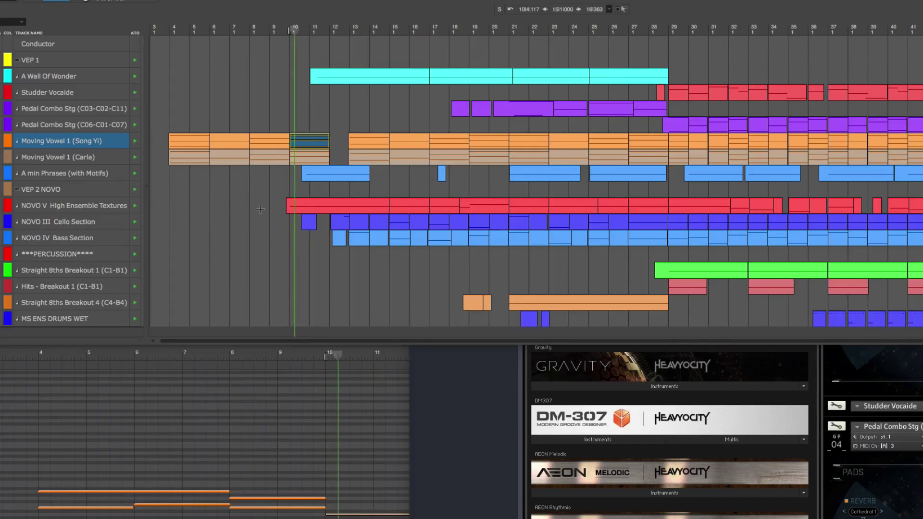
left_click(340, 77)
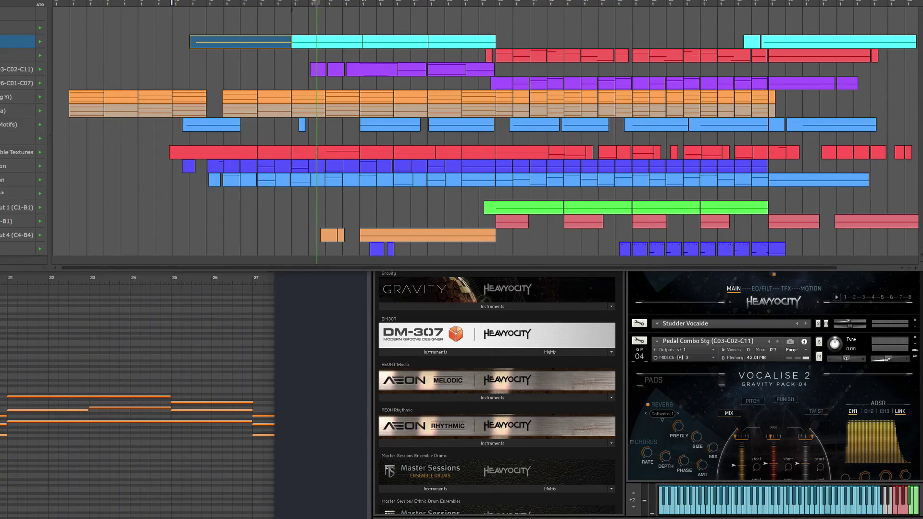
Select a time range over the Studder Vocaide and Pedal Combo Stg (C03-C02-C11) tracks, then view the Kontakt rack before returning to the tracks
left_click(370, 68)
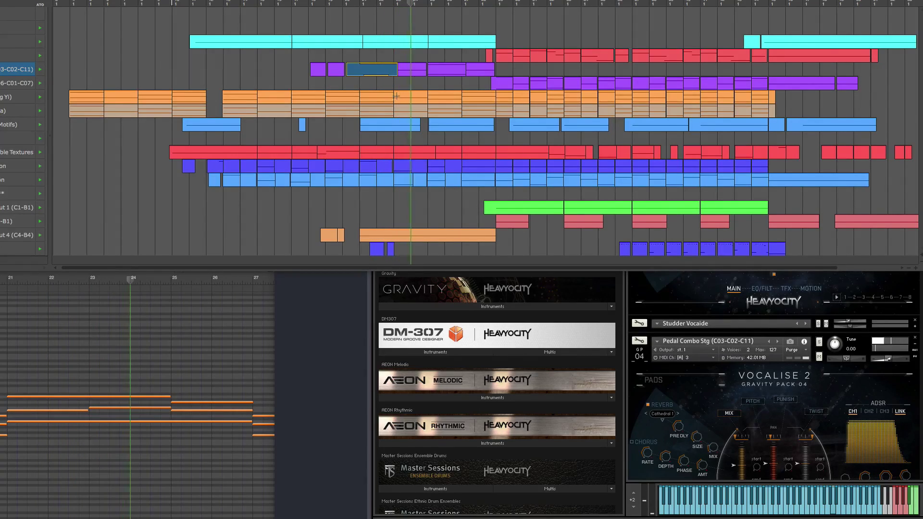
key("space")
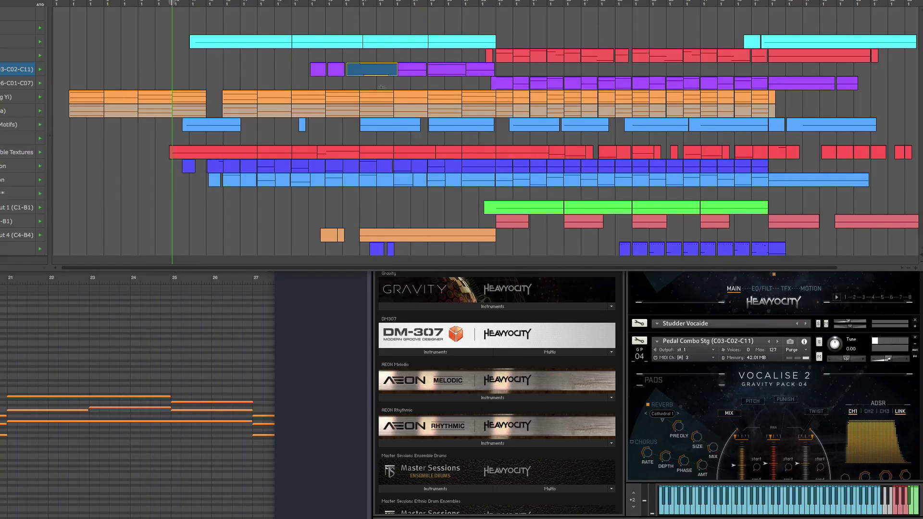
left_click_drag(368, 56, 372, 77)
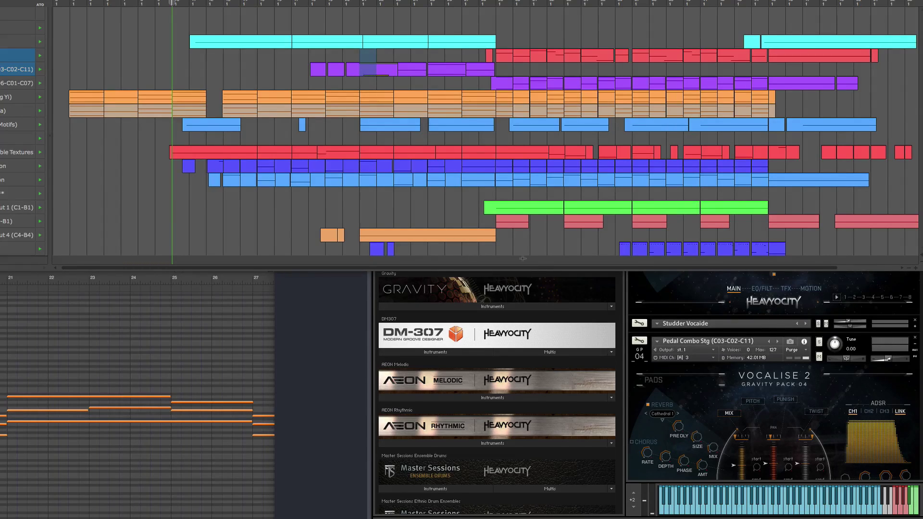
left_click(643, 287)
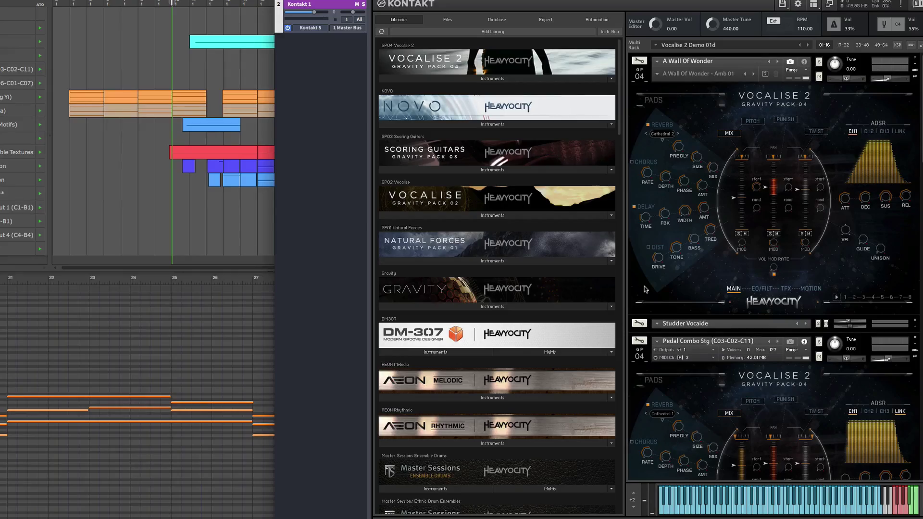
left_click(383, 74)
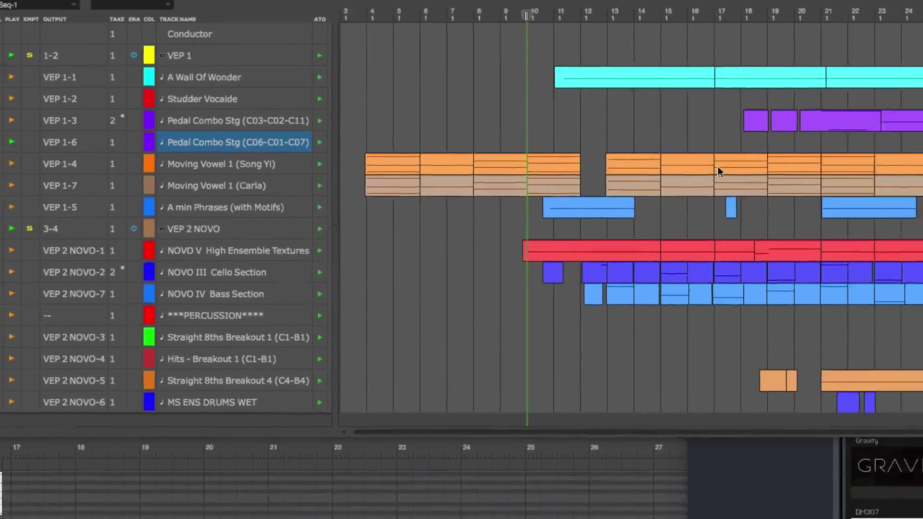
Select the first Pedal Combo Stg (C06-C01-C07) region and look through the Kontakt instruments down to Moving Vowel 1 (Song Yi)
left_click(434, 32)
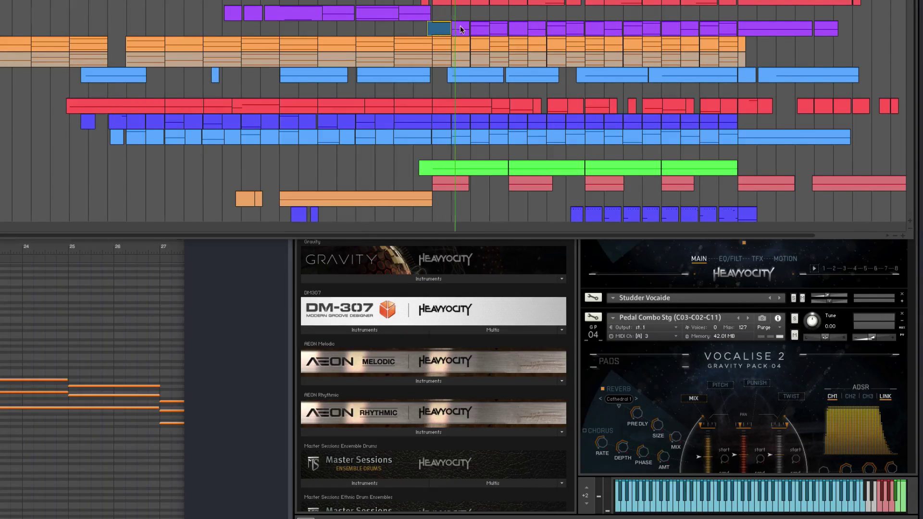
left_click(676, 323)
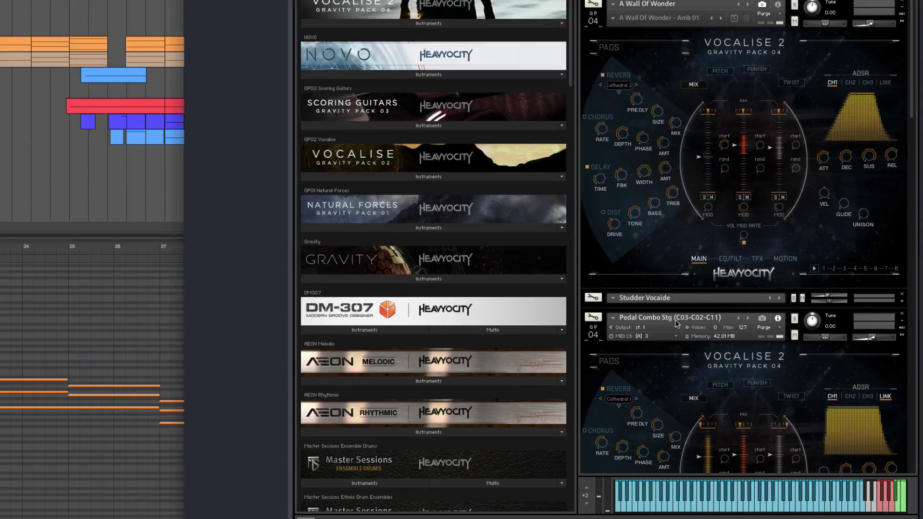
scroll(703, 305, "down", 10)
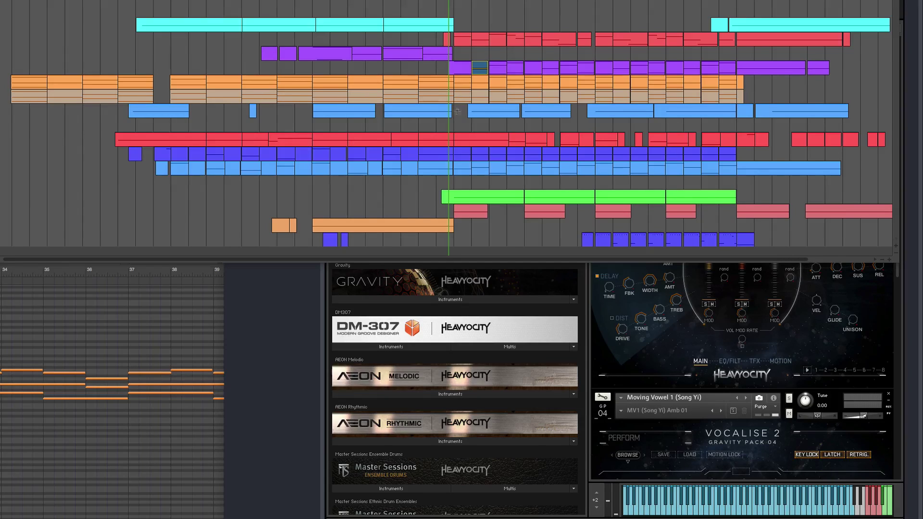
Select regions in turn on the Studder Vocaide, NOVO V High Ensemble Textures and NOVO IV Bass Section tracks, ending on the first NOVO V region
left_click_drag(476, 52, 459, 22)
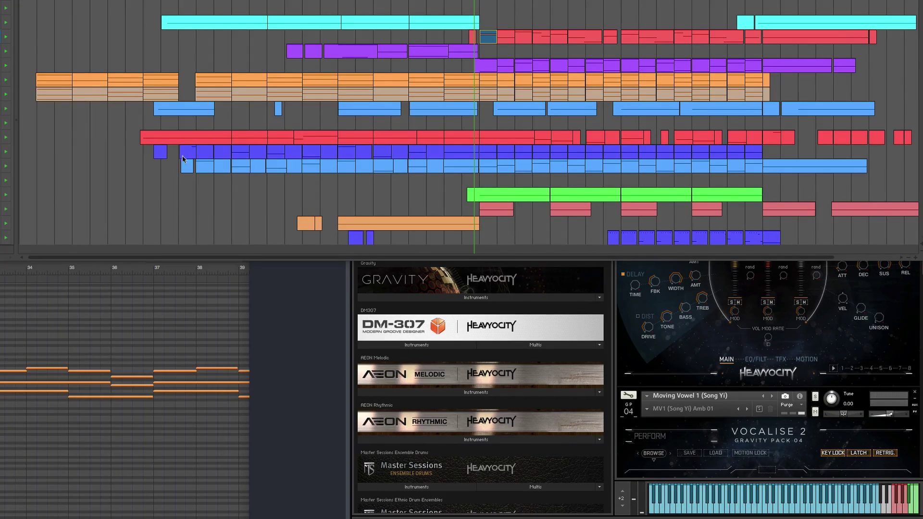
left_click(144, 142)
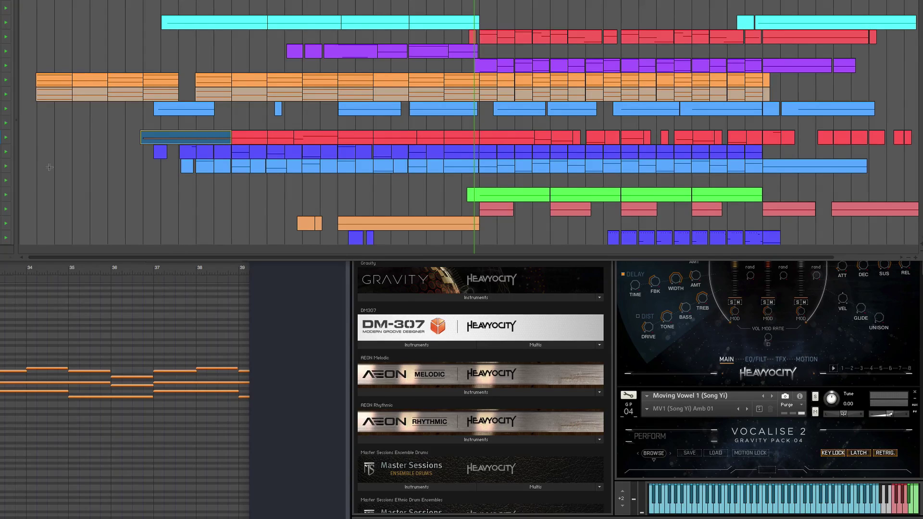
left_click(347, 166)
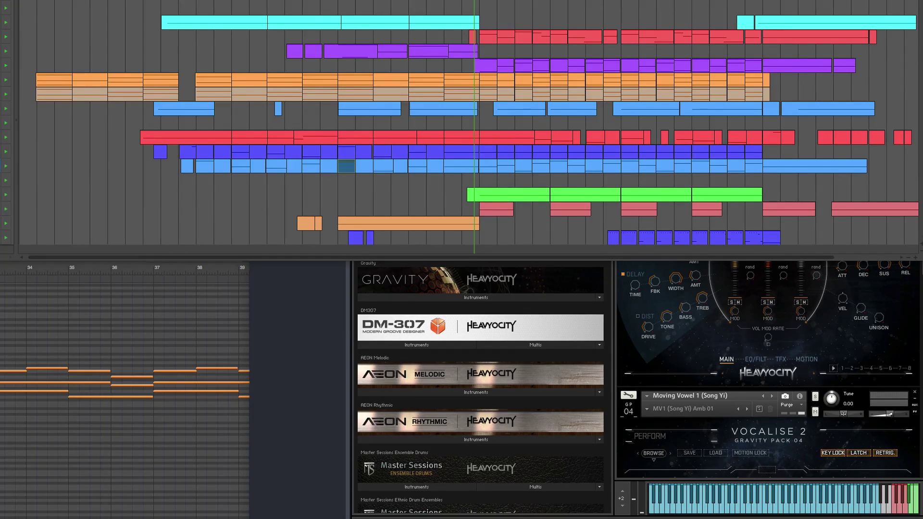
left_click(183, 139)
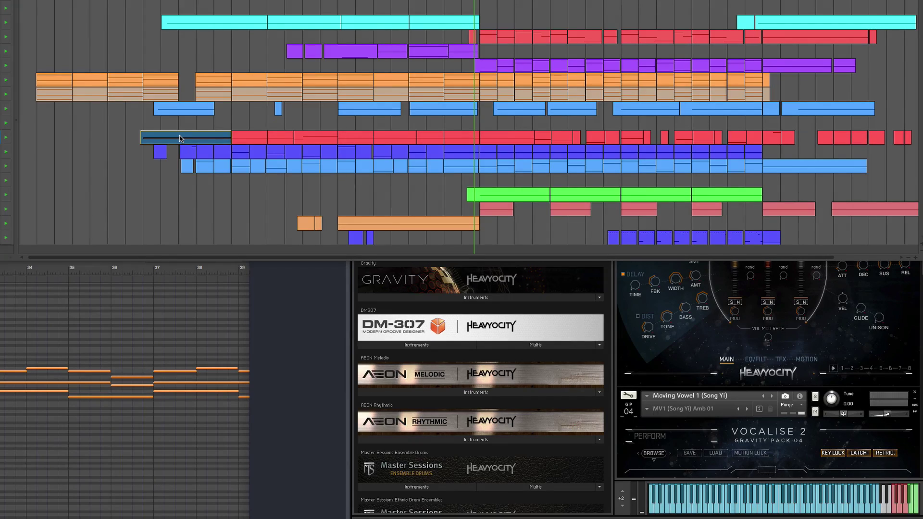
Open NOVO III Cello Section in the MIDI editor, add the NOVO IV Bass Section notes to the view, and play both parts
left_click(192, 156)
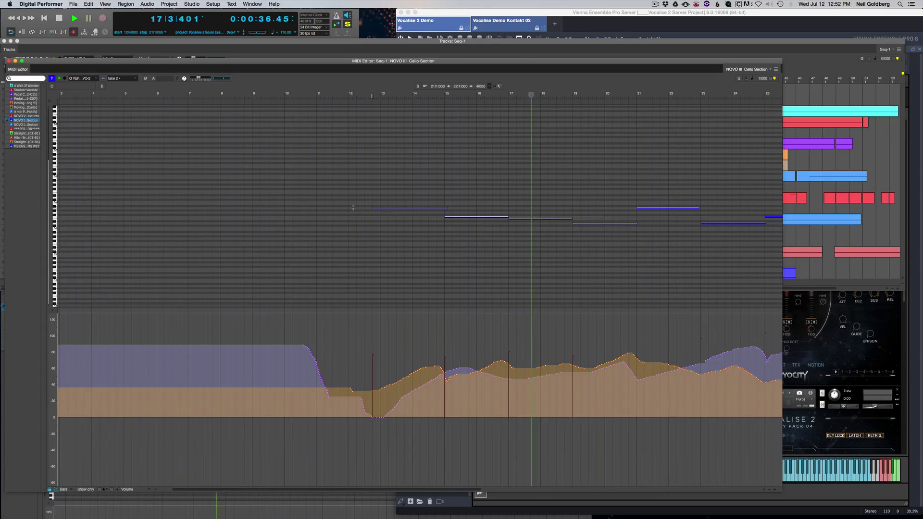
key("space")
left_click(26, 125, "shift")
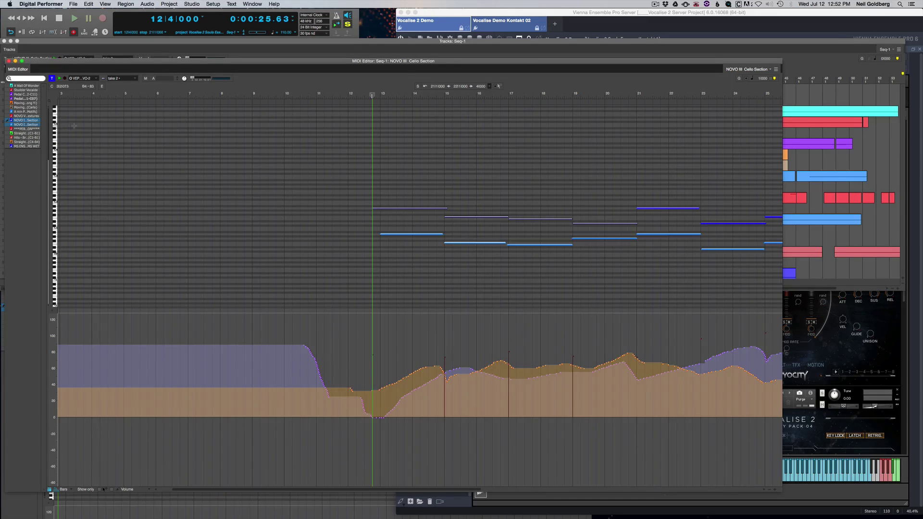
key("space")
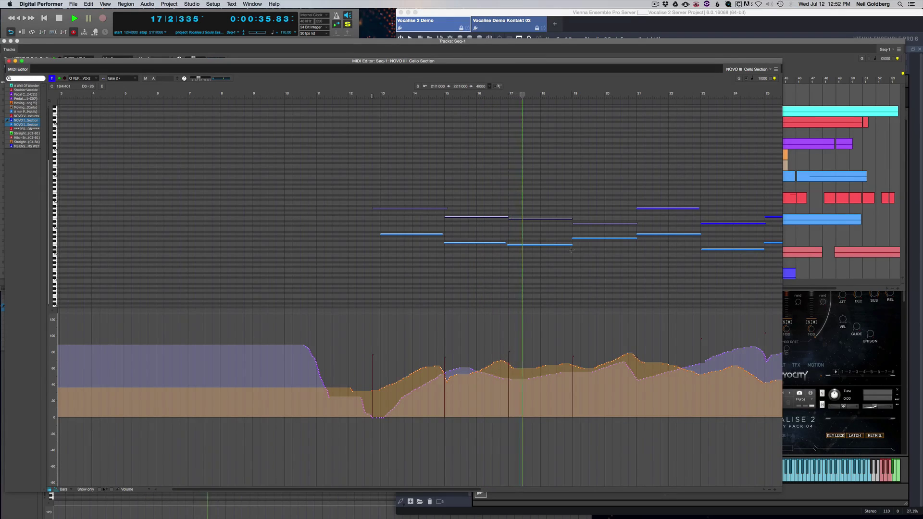
key("space")
Add the NOVO V High Ensemble Textures notes to the MIDI editor view, play the three string parts, and close the editor
left_click(26, 116, "shift")
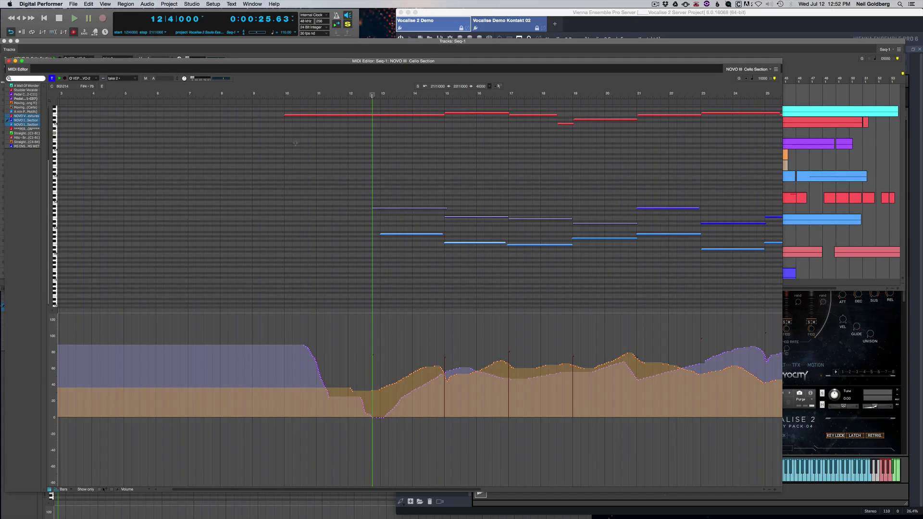
key("space")
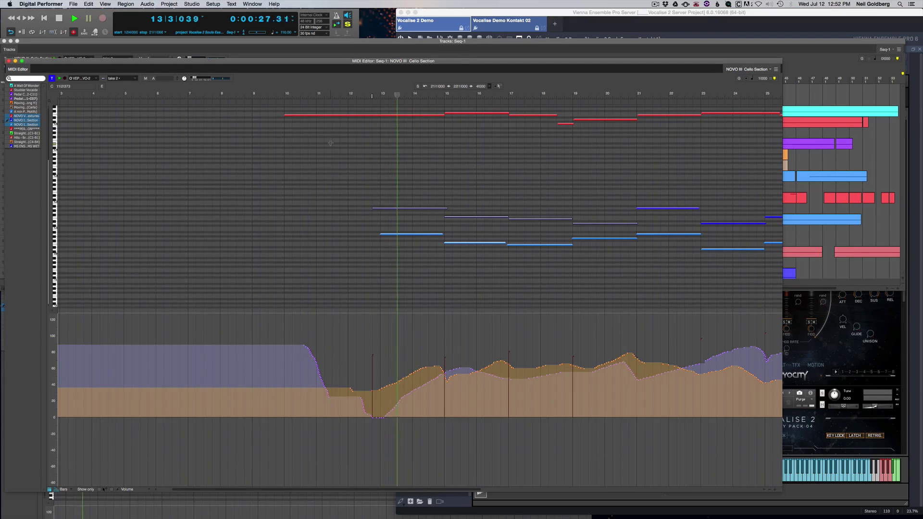
scroll(356, 139, "up", 3)
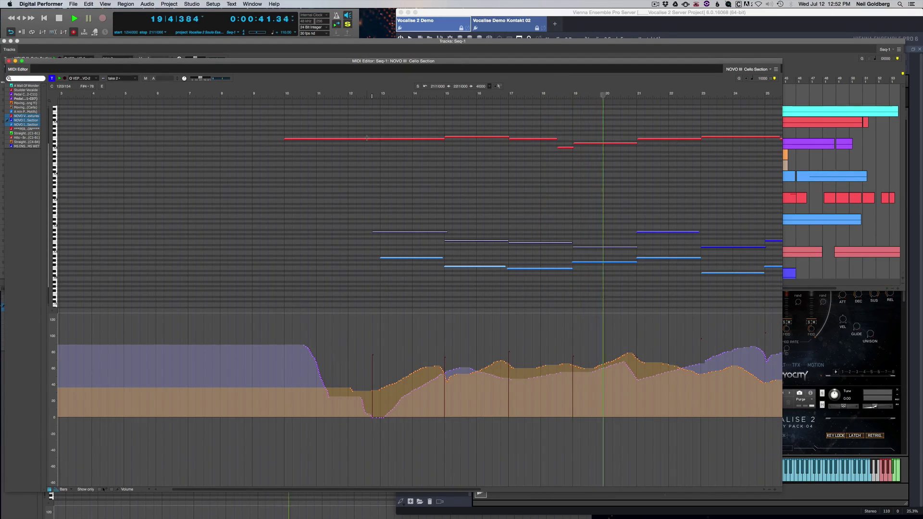
left_click(371, 96)
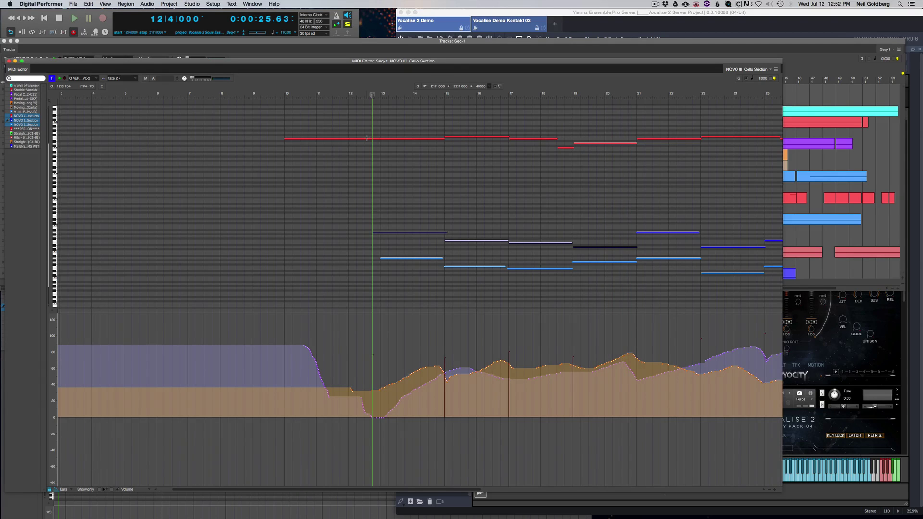
key("super+w")
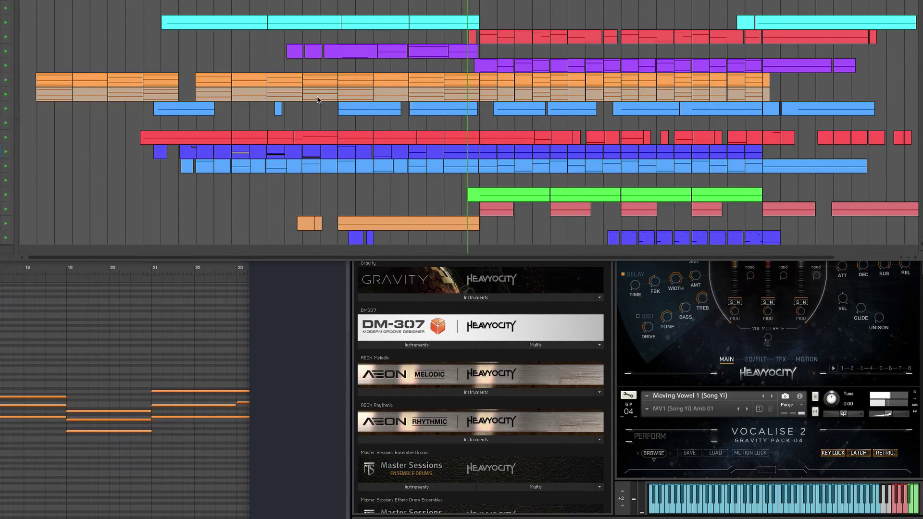
Stop playback, select the long Straight 8ths Breakout 4 (C4-B4) region, and view its Ensemble Metals instrument in Kontakt before returning to the tracks
key("space")
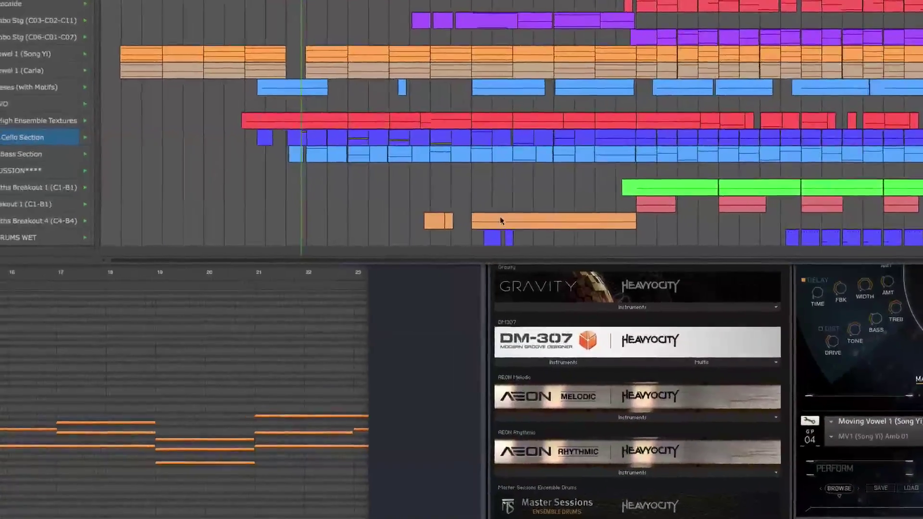
left_click(500, 220)
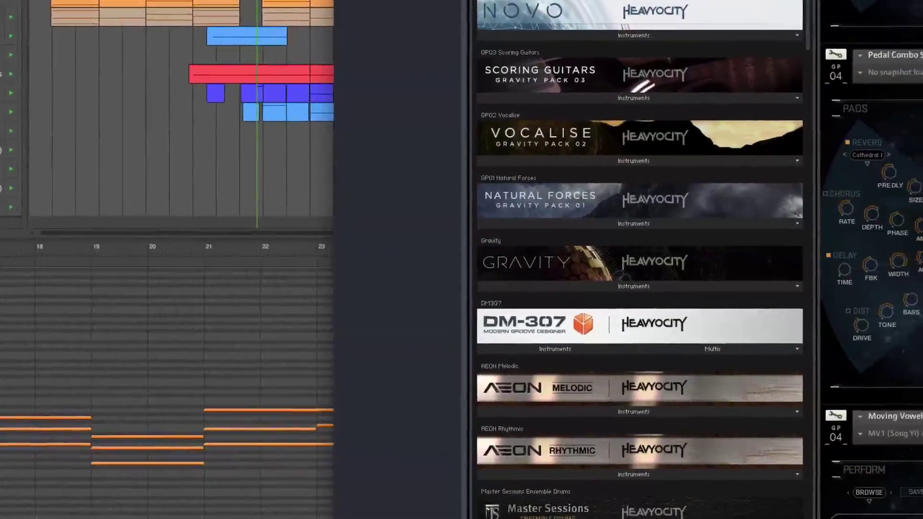
scroll(861, 398, "down", 15)
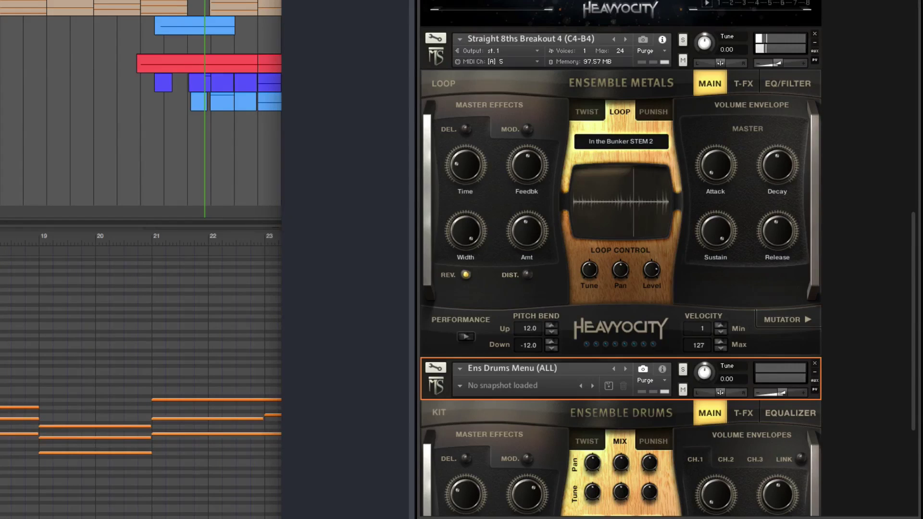
left_click(419, 75)
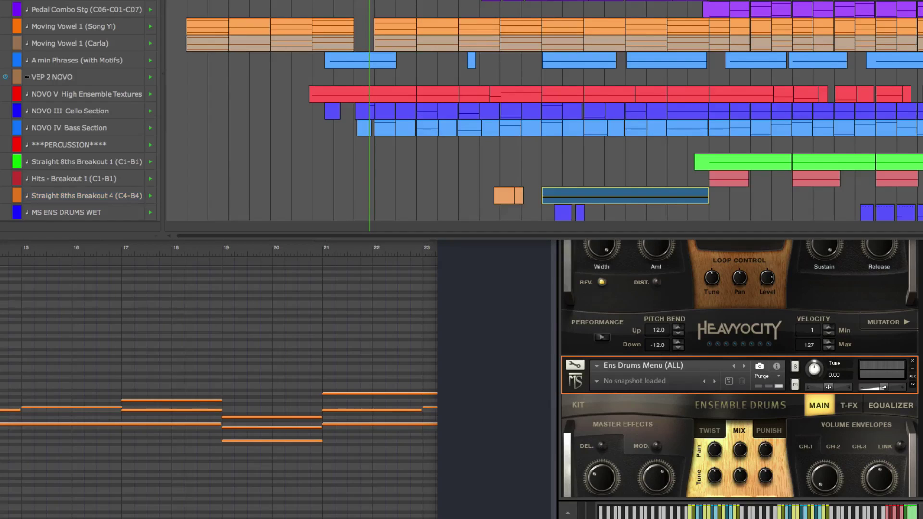
Highlight three consecutive regions from measure 21 on both Moving Vowel 1 tracks, Song Yi and Carla, then clear the selection
left_click(564, 28)
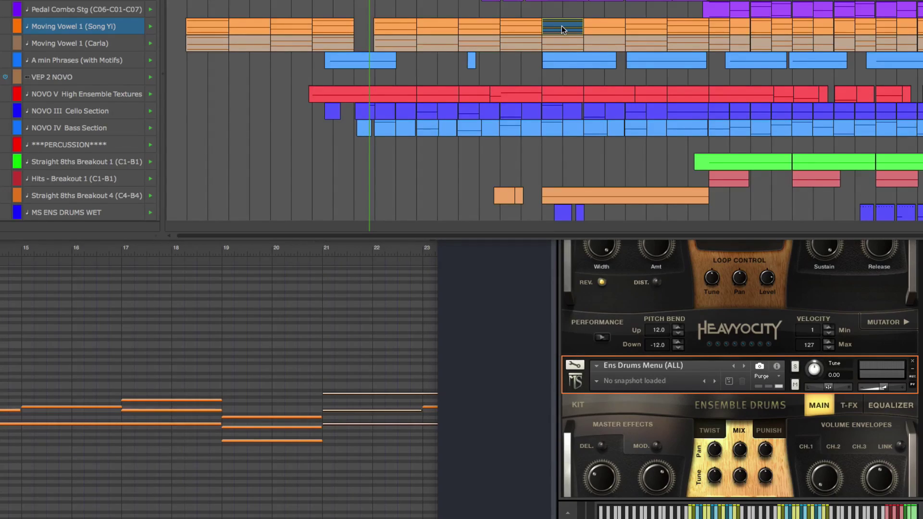
left_click_drag(571, 47, 653, 42)
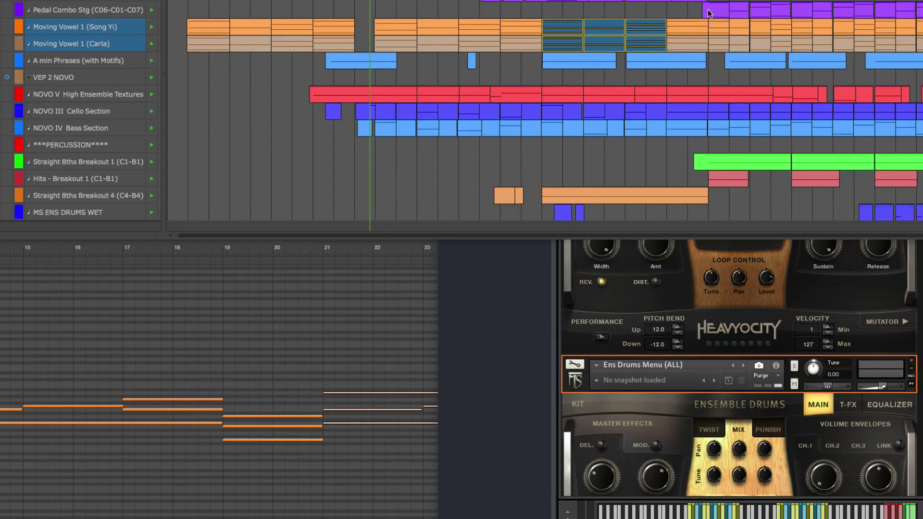
key("Escape")
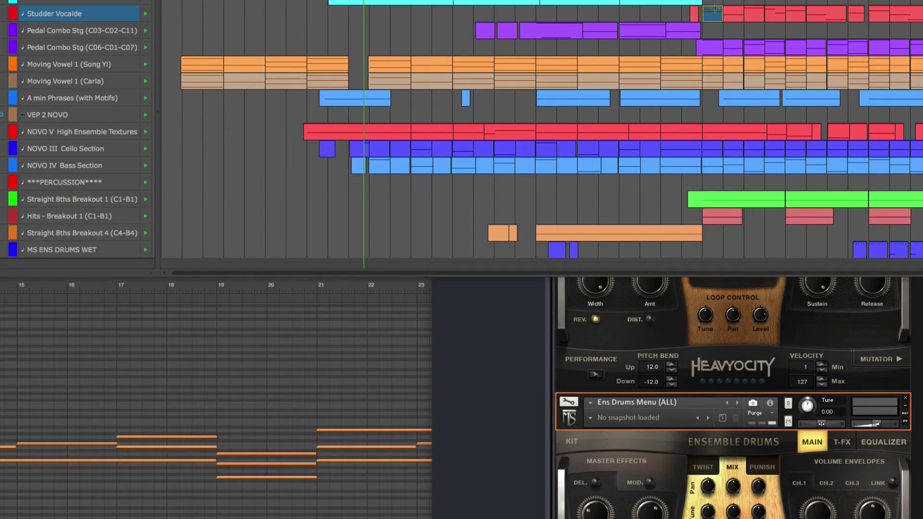
Start playback and collapse all the instruments in the Kontakt multi rack
key("space")
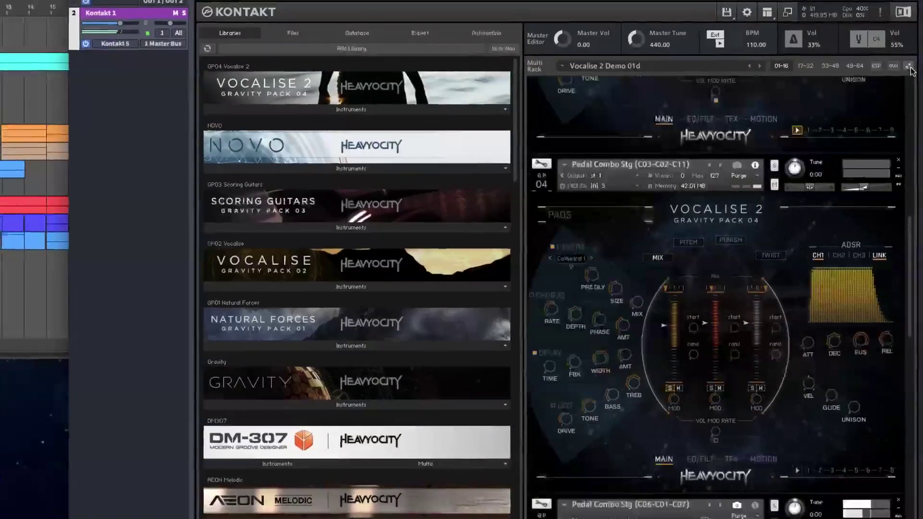
left_click(917, 49)
left_click(907, 72)
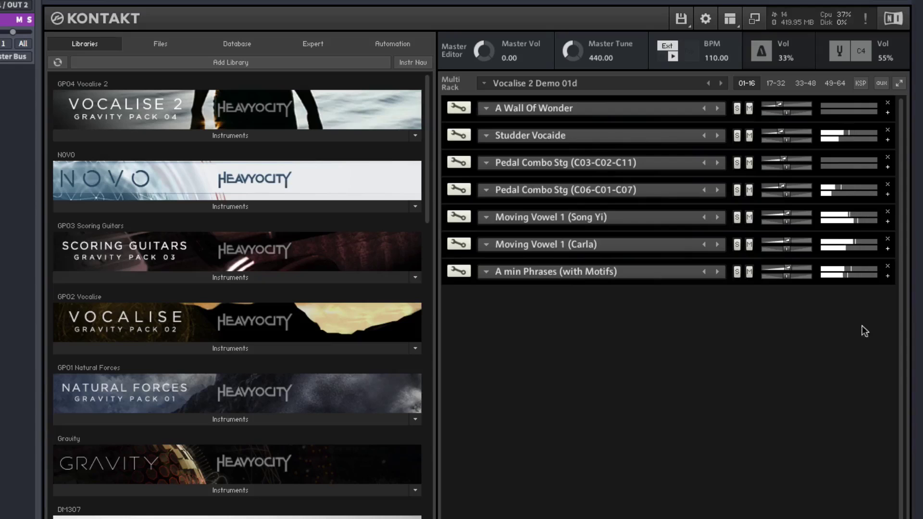
Expand the A min Phrases (with Motifs) instrument in Kontakt and turn on its reverb
left_click(889, 282)
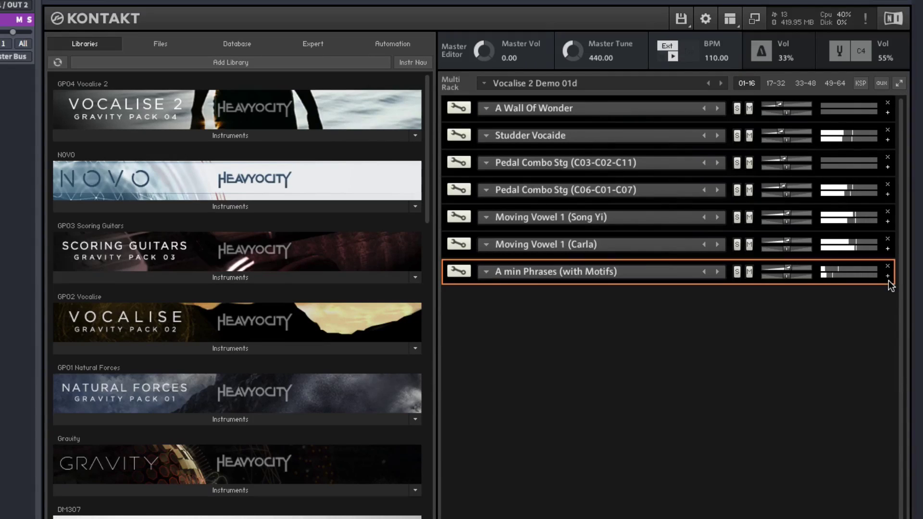
left_click(888, 276)
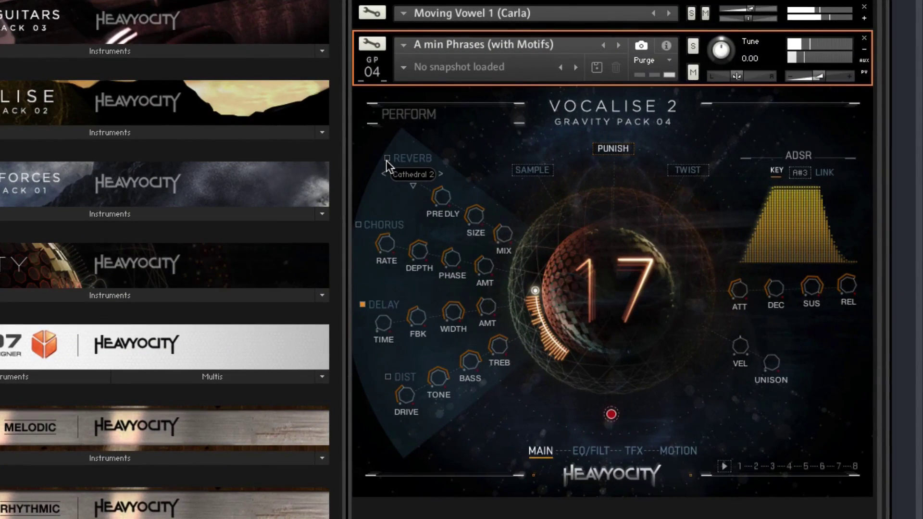
left_click(391, 159)
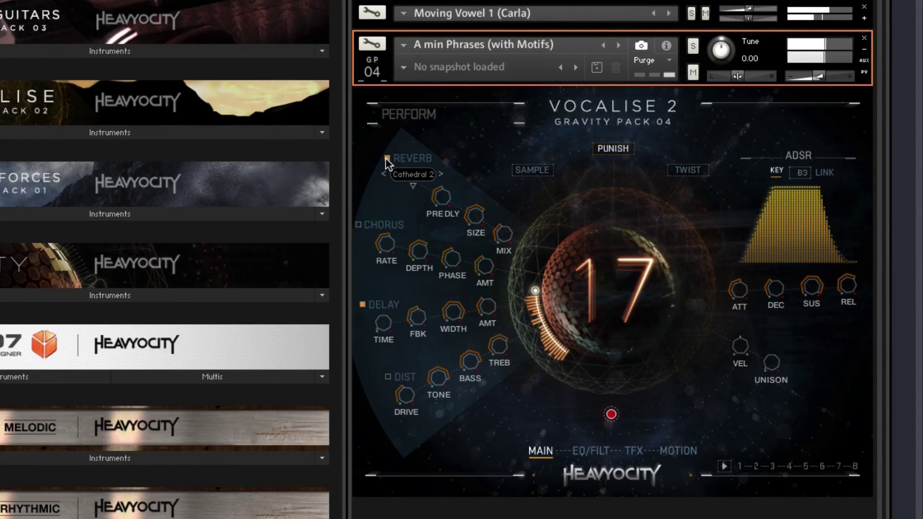
Toggle the A min Phrases reverb, select the long closing Pedal Combo Stg (C06-C01-C07) region, and stop playback
left_click(387, 159)
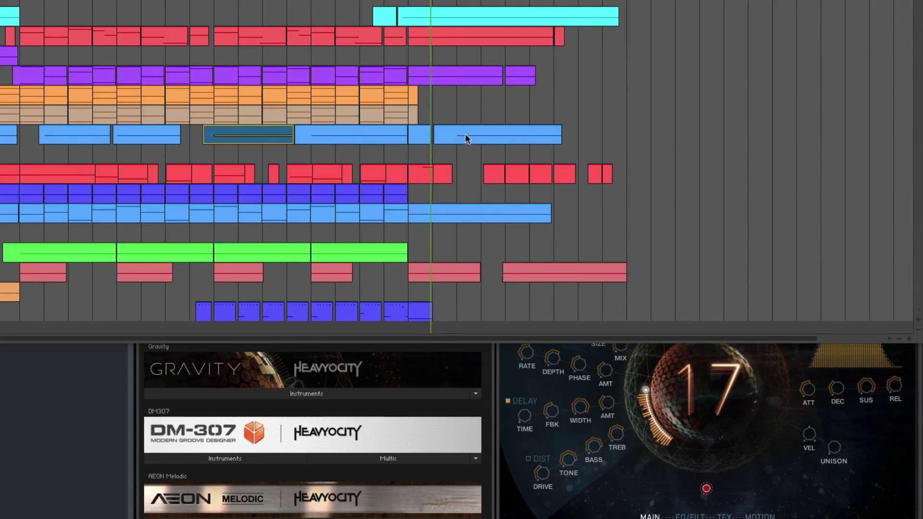
left_click(447, 82)
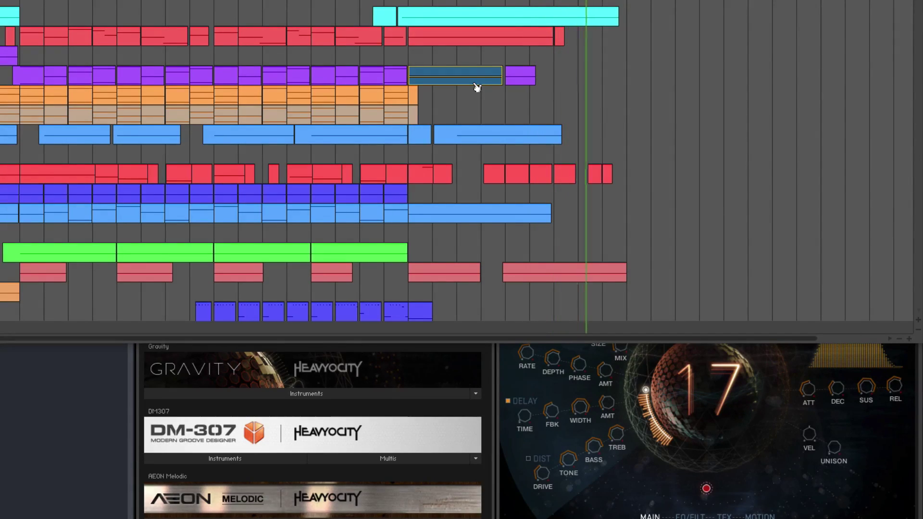
key("space")
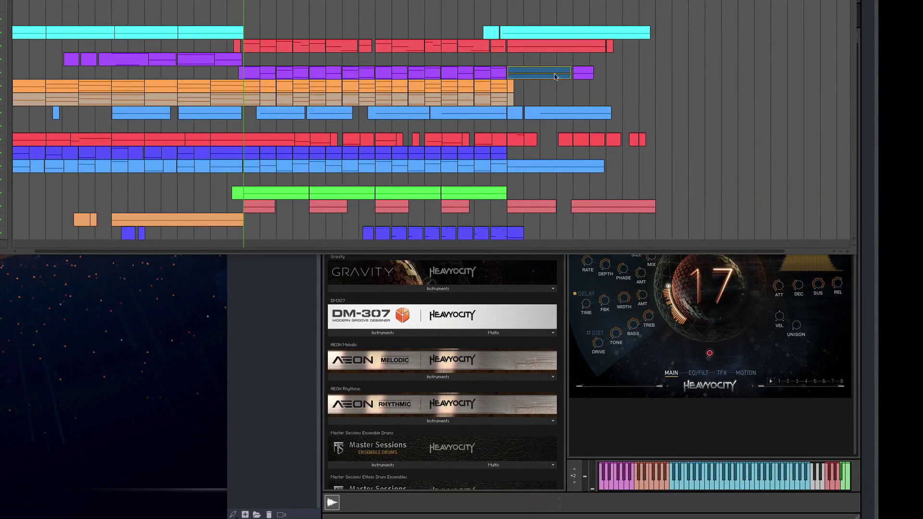
Highlight the long closing A min Phrases and Pedal Combo Stg (C06-C01-C07) regions together, followed by those of A Wall Of Wonder and Studder Vocaide
left_click(539, 113)
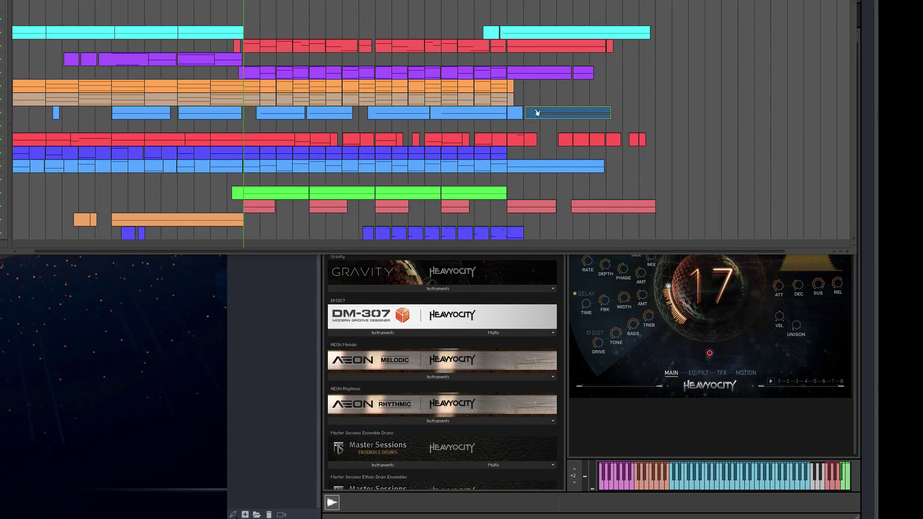
left_click(527, 73, "shift")
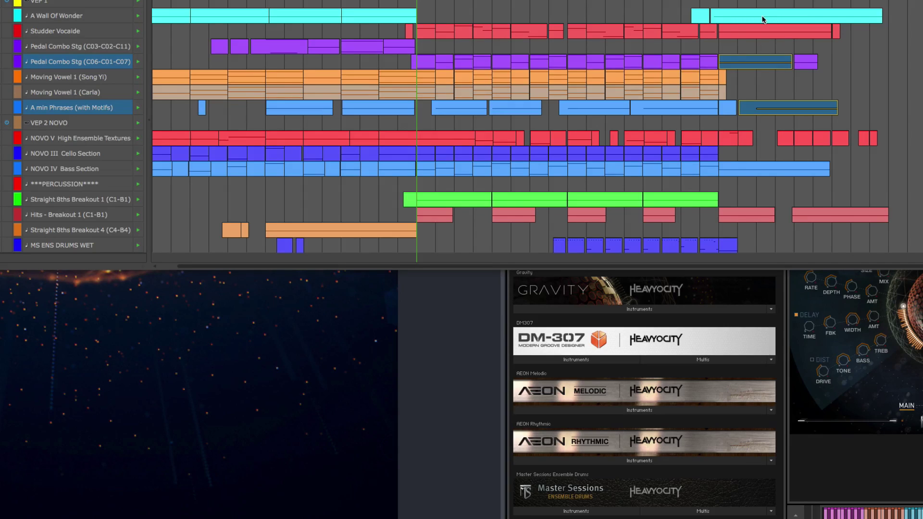
left_click(763, 19)
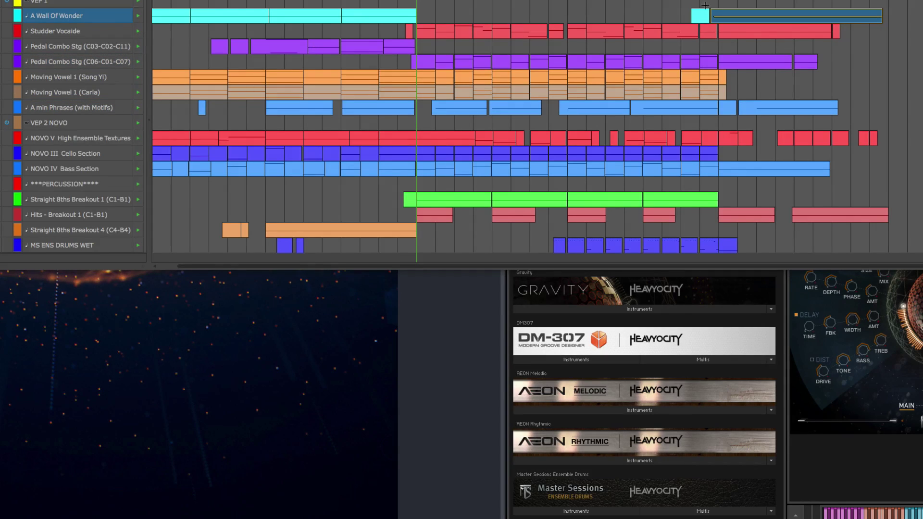
left_click(755, 32, "shift")
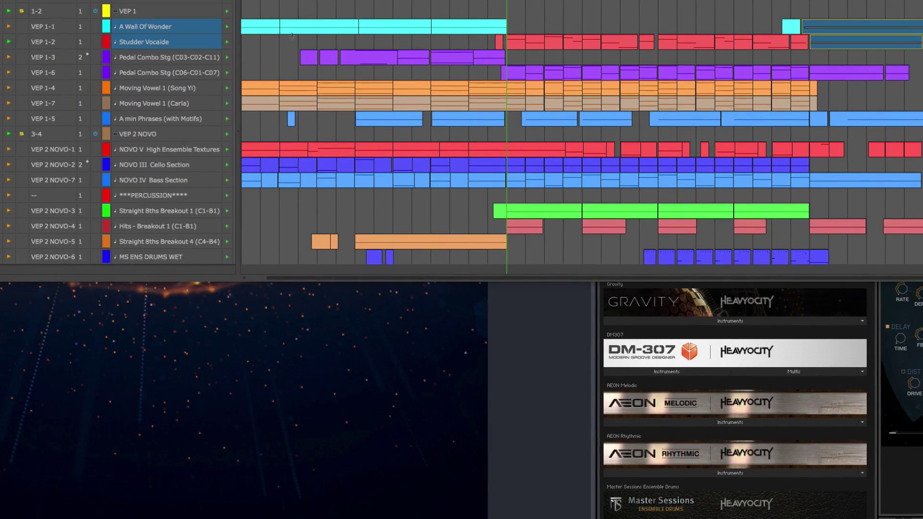
View the Studder Vocaide notes in the MIDI editor, expand its instrument in Kontakt, and return to the tracks
double_click(514, 43)
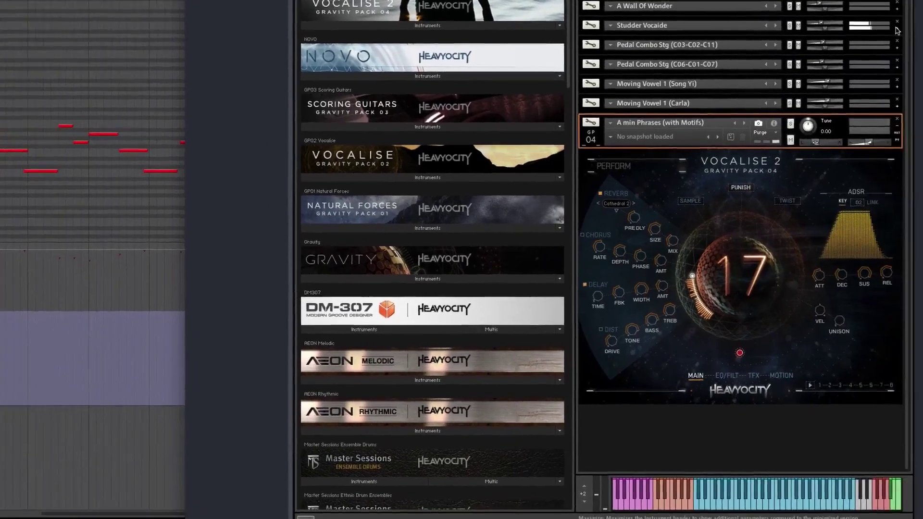
left_click(887, 41)
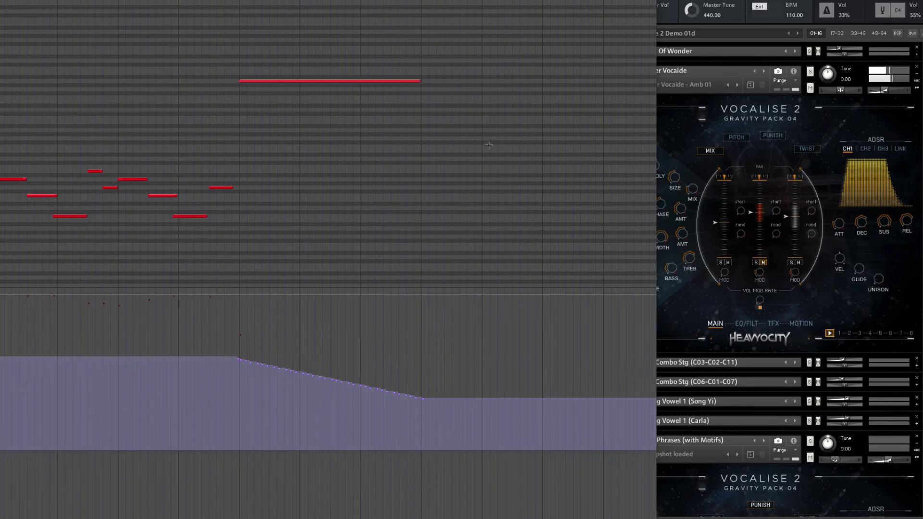
key("Escape")
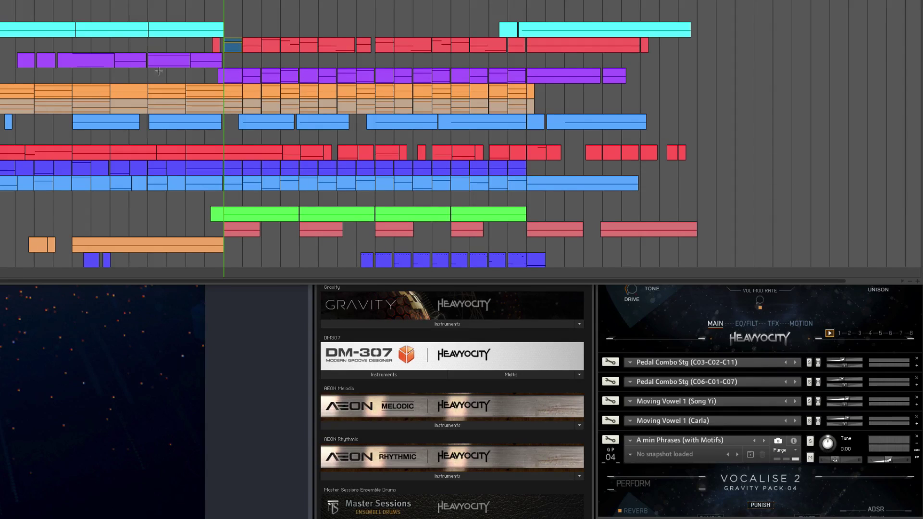
Start playback and raise the first channel's level in the Studder Vocaide instrument's mixer
key("space")
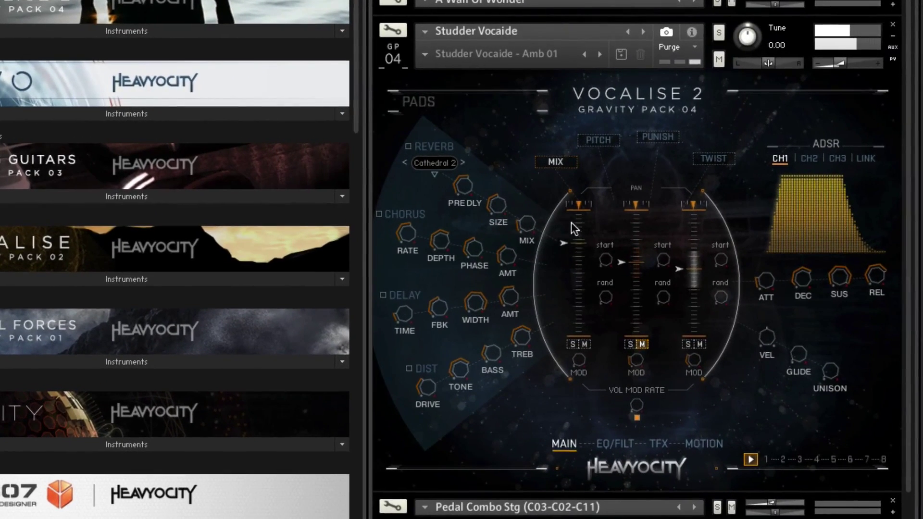
left_click_drag(571, 228, 572, 193)
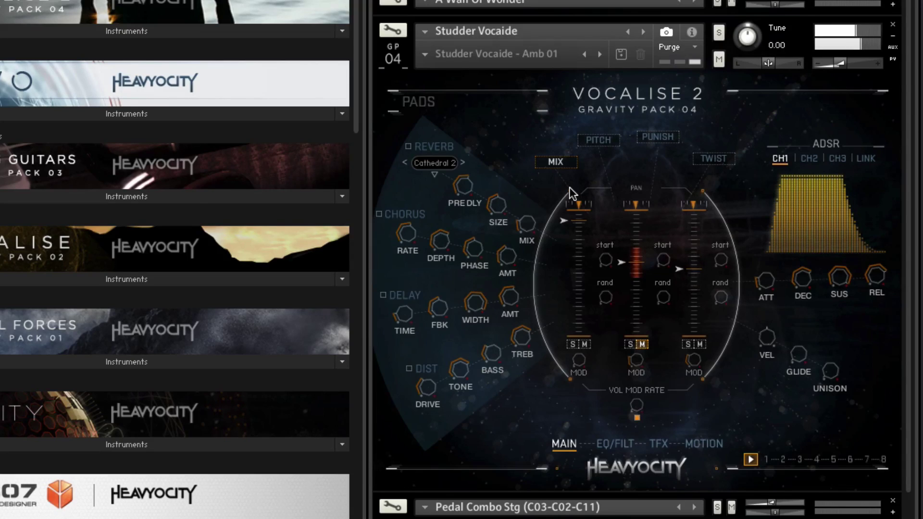
left_click_drag(569, 196, 568, 198)
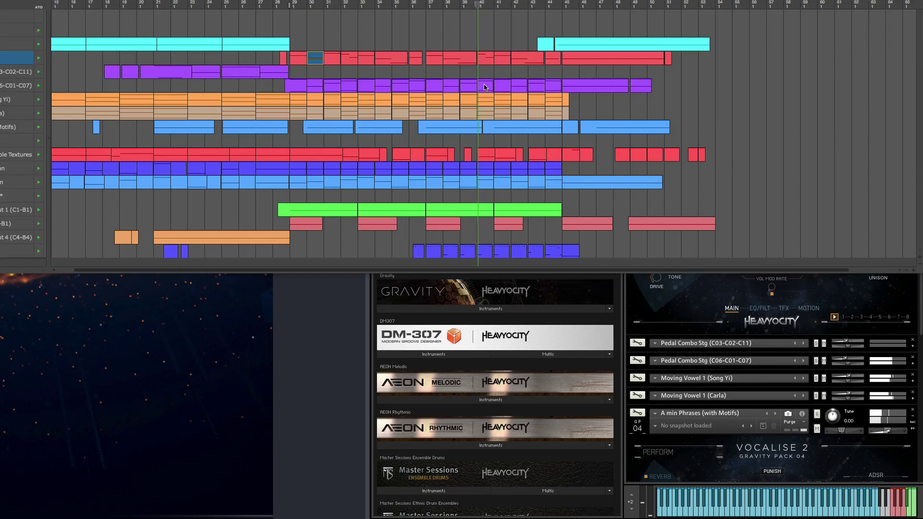
Stop playback, select a short Pedal Combo Stg (C06-C01-C07) region, and play again after toggling that track's play enable
key("space")
left_click(465, 89)
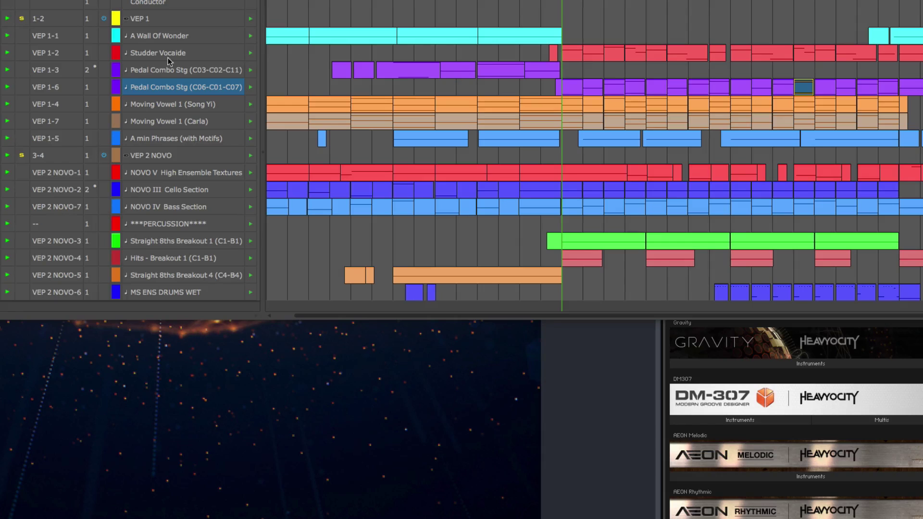
left_click(7, 90)
key("space")
Select an A min Phrases (with Motifs) region, play-enable the MS ENS DRUMS WET track, and highlight its consecutive regions from the playhead onward
mouse_move(838, 154)
left_mouse_down()
mouse_move(817, 137)
mouse_move(845, 146)
left_mouse_up()
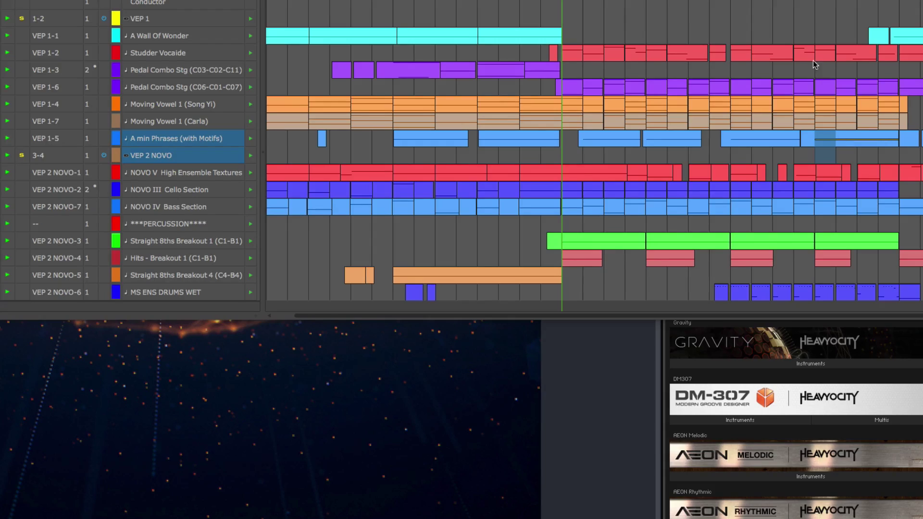
left_click(804, 72)
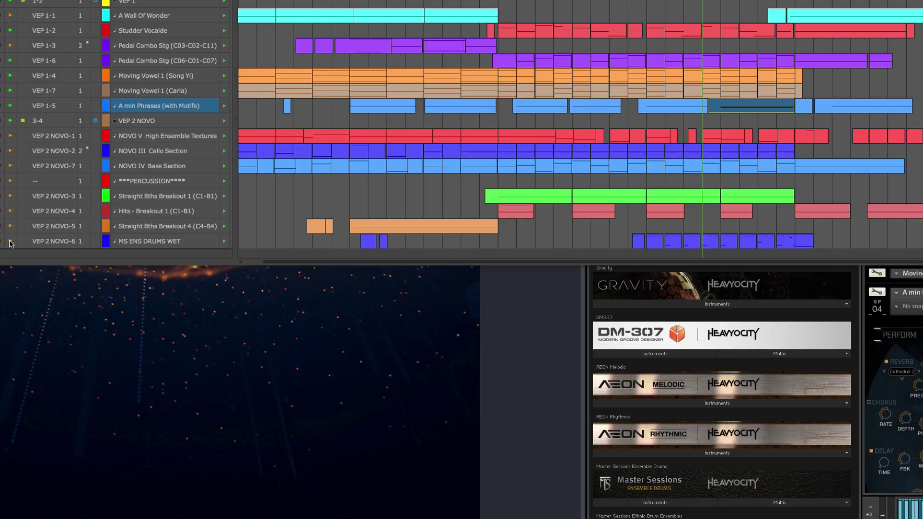
left_click(136, 243)
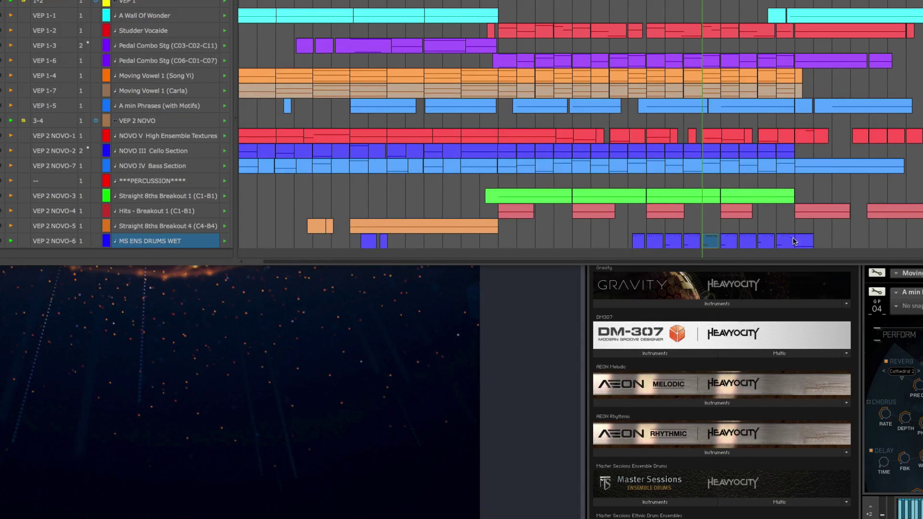
left_click_drag(830, 238, 669, 241)
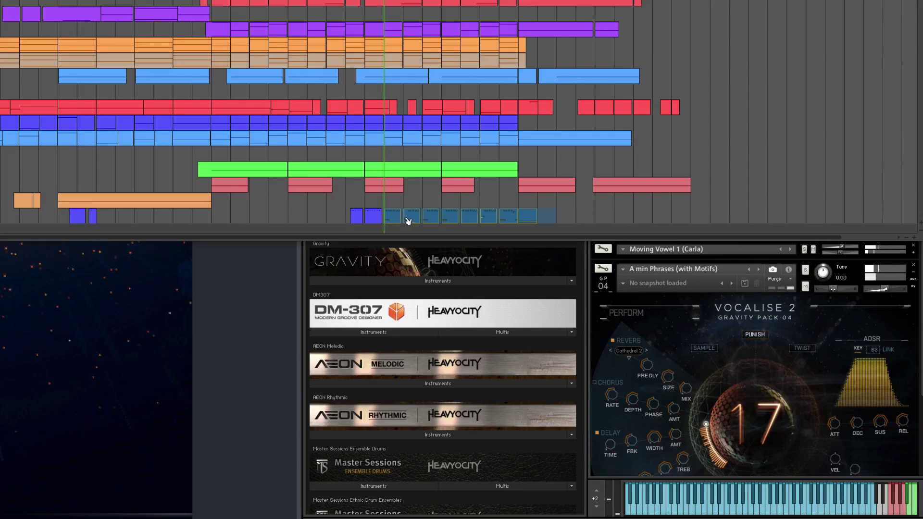
Select successive Hits - Breakout 1 (C1-B1) regions, view the last one's volume automation in the MIDI editor, and return to the tracks
left_click(375, 189)
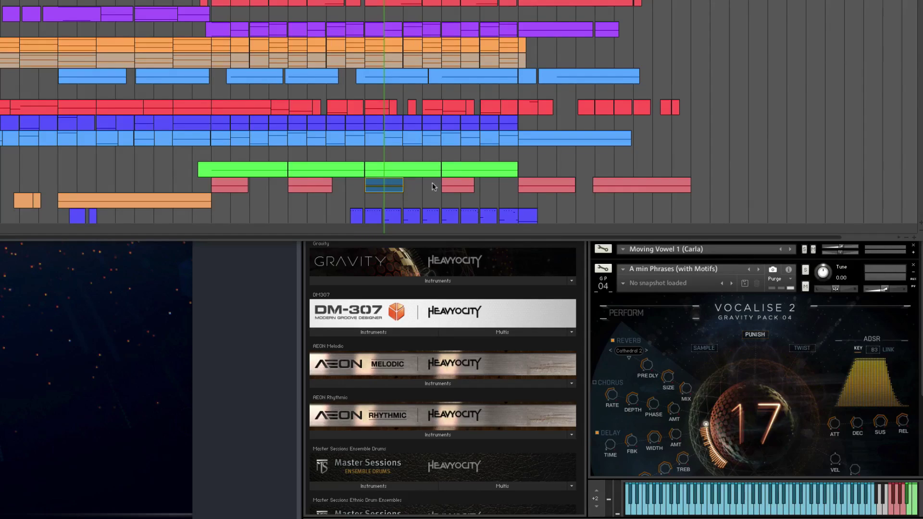
left_click(460, 189)
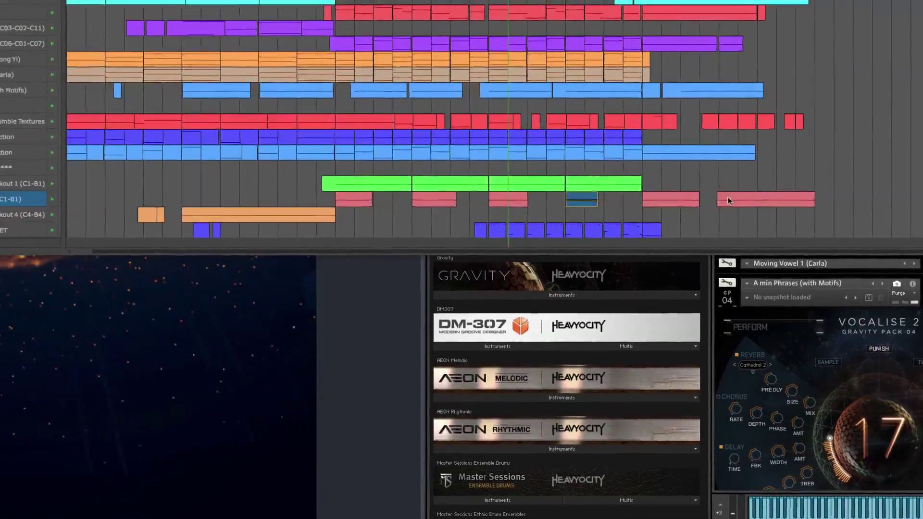
left_click(629, 189)
double_click(812, 210)
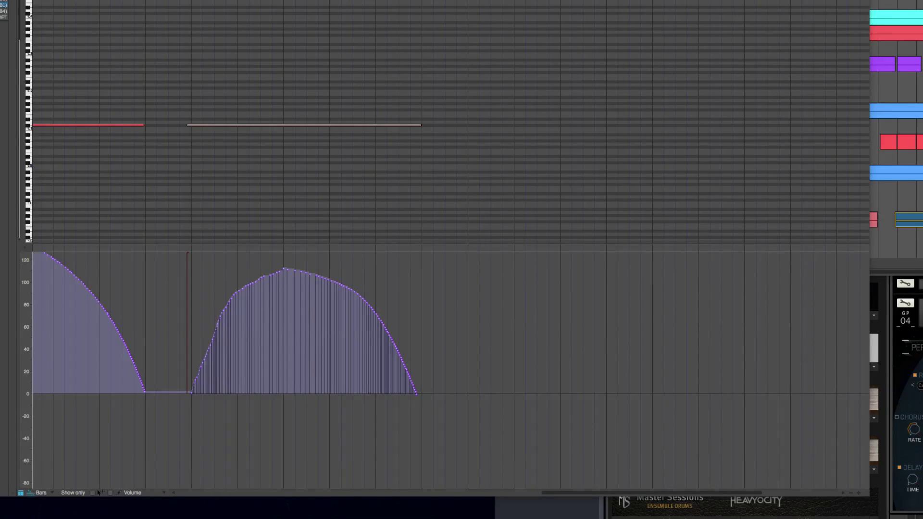
key("F2")
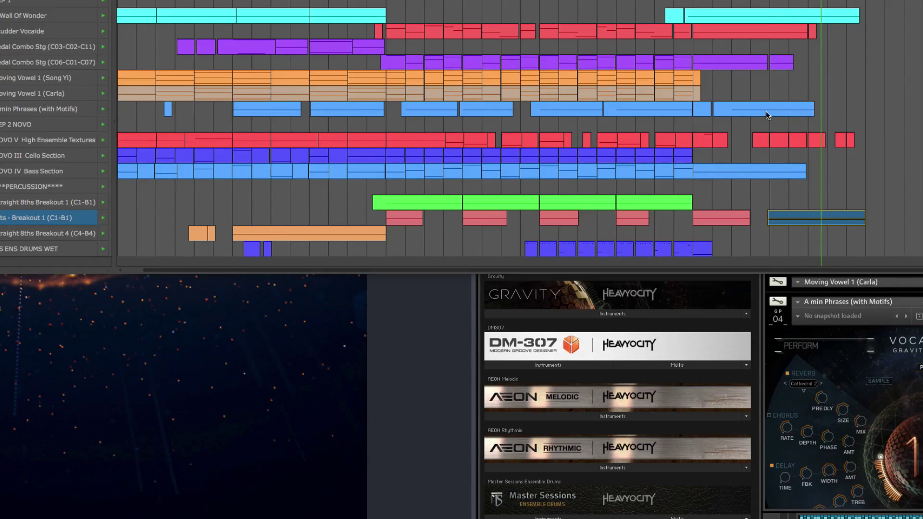
Select the long closing Pedal Combo Stg (C06-C01-C07) region and replay the ending from its start
key("space")
left_click(701, 67)
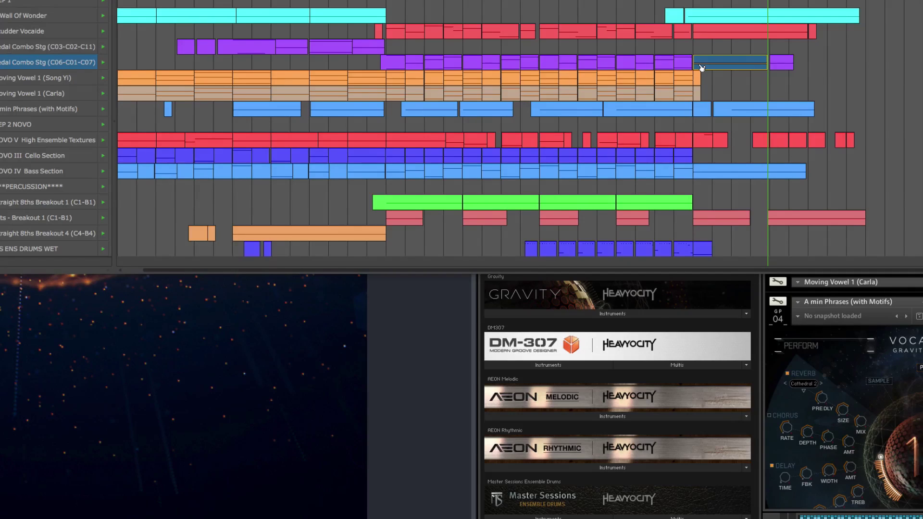
key("l")
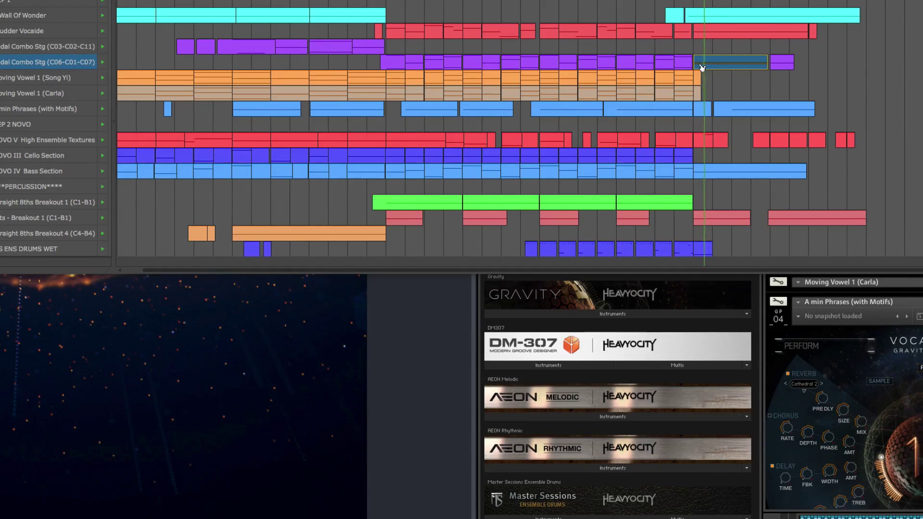
Reopen the final Hits - Breakout 1 (C1-B1) region to follow its volume curve during playback, and close the MIDI editor
left_click(786, 221)
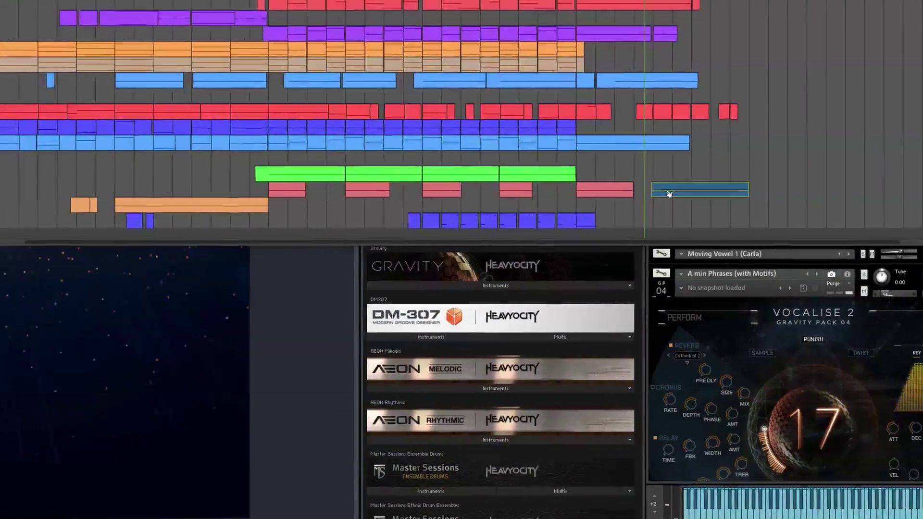
double_click(606, 184)
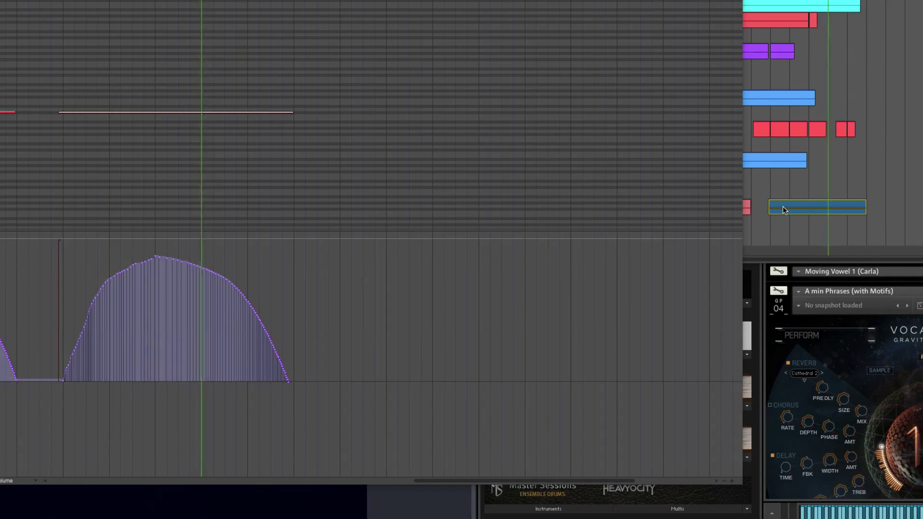
key("Escape")
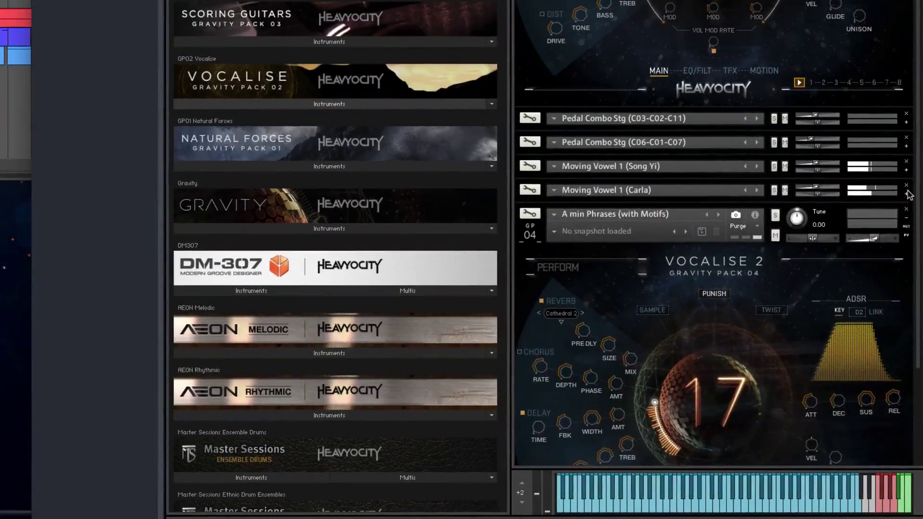
Expand both Moving Vowel 1 instruments in Kontakt and examine their settings alongside those of A min Phrases (with Motifs)
left_click(909, 260)
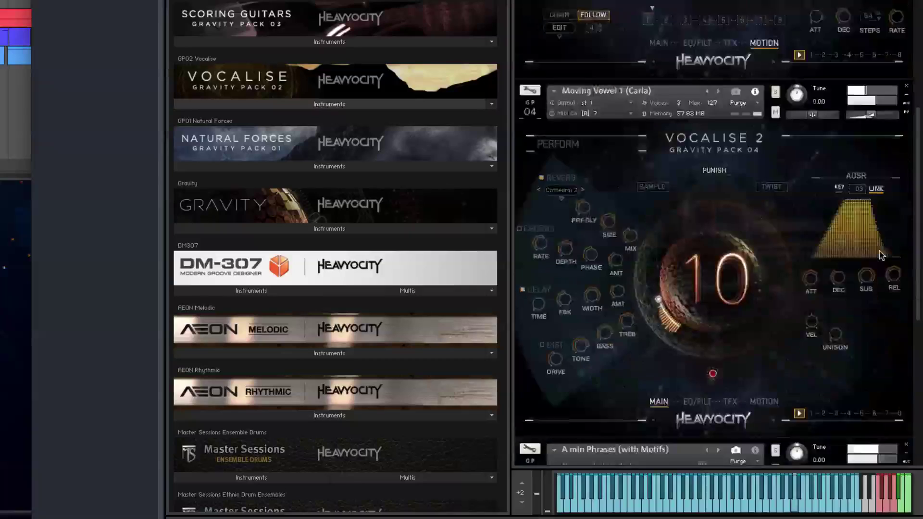
scroll(879, 251, "down", 5)
scroll(879, 251, "down", 4)
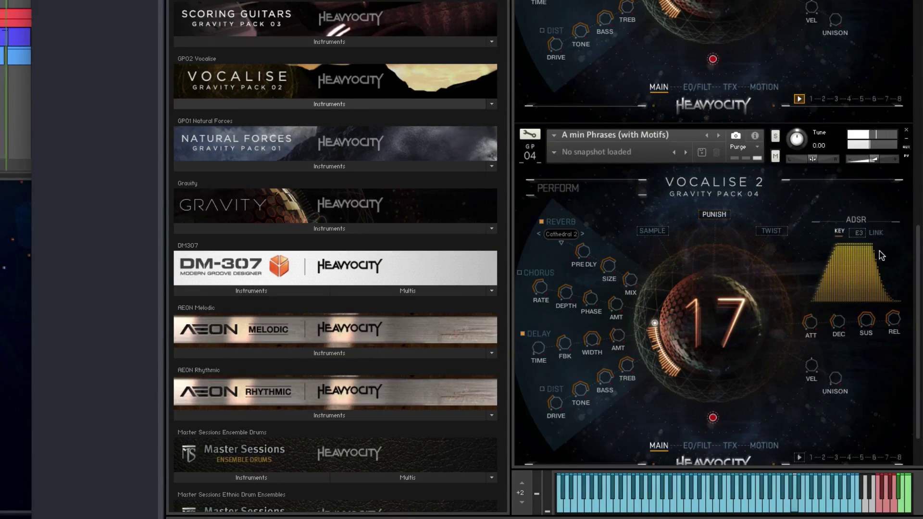
scroll(879, 251, "up", 2)
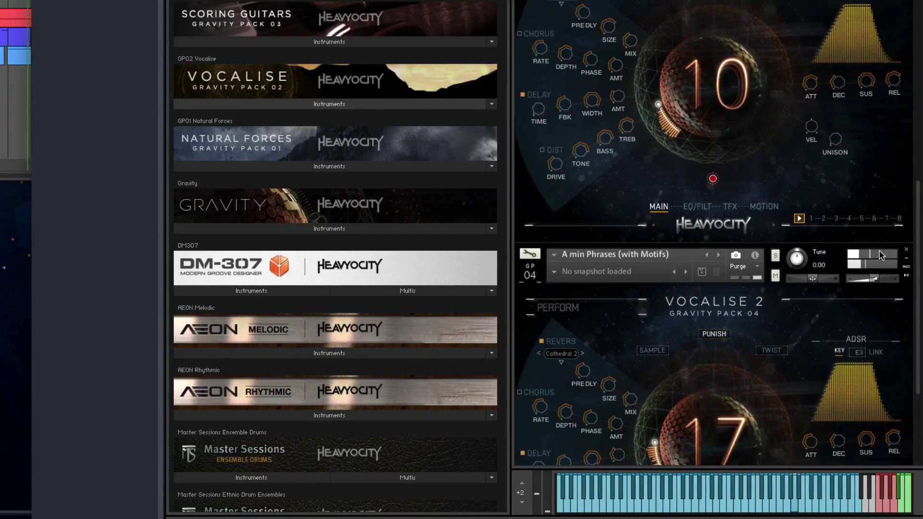
scroll(879, 251, "up", 4)
scroll(881, 255, "up", 1)
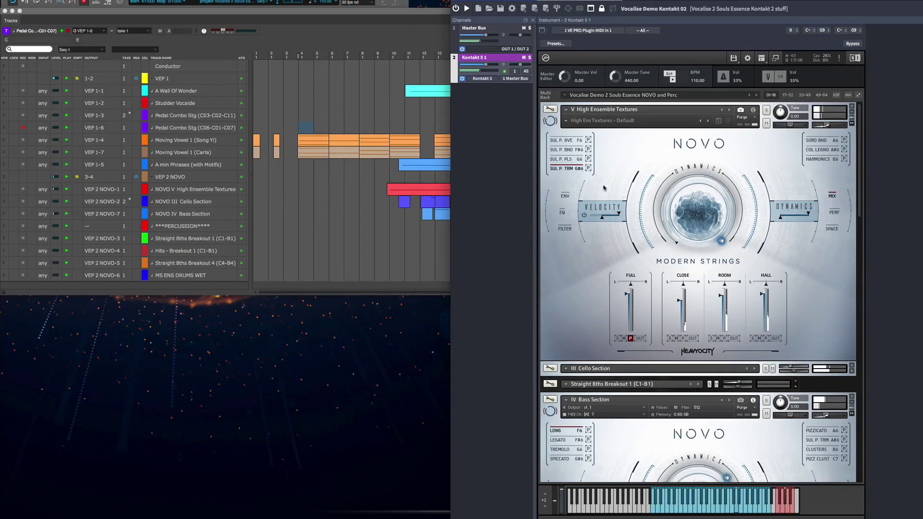
Examine the NOVO and Perc multi rack in Kontakt, from V High Ensemble Textures down to Hits - Breakout 1 (C1-B1)
scroll(658, 291, "down", 5)
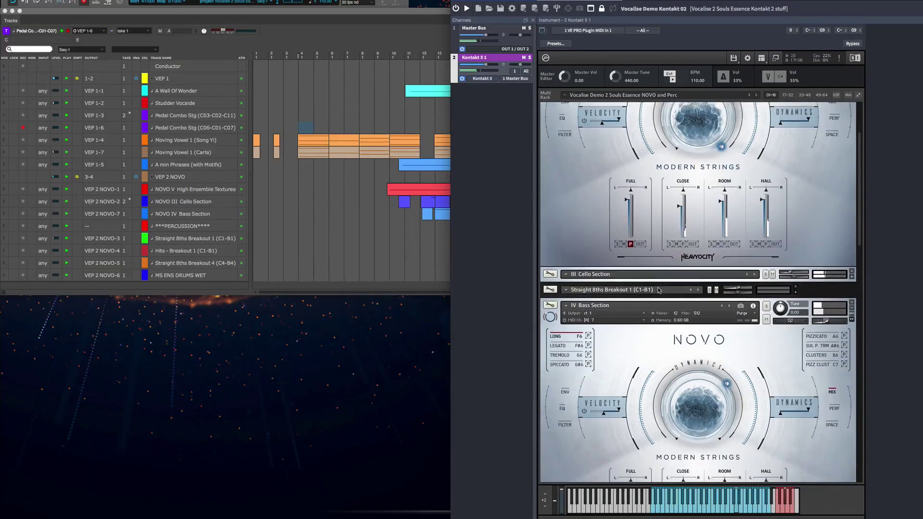
scroll(655, 287, "down", 10)
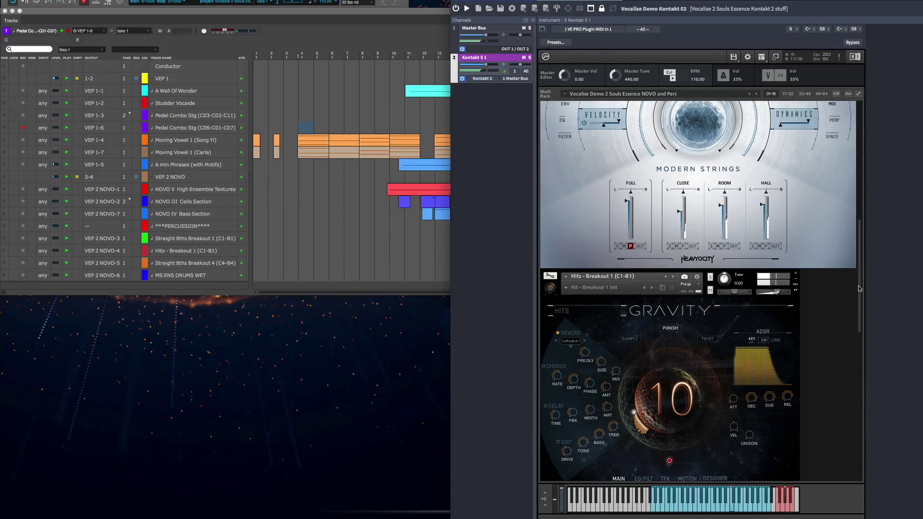
scroll(858, 286, "down", 3)
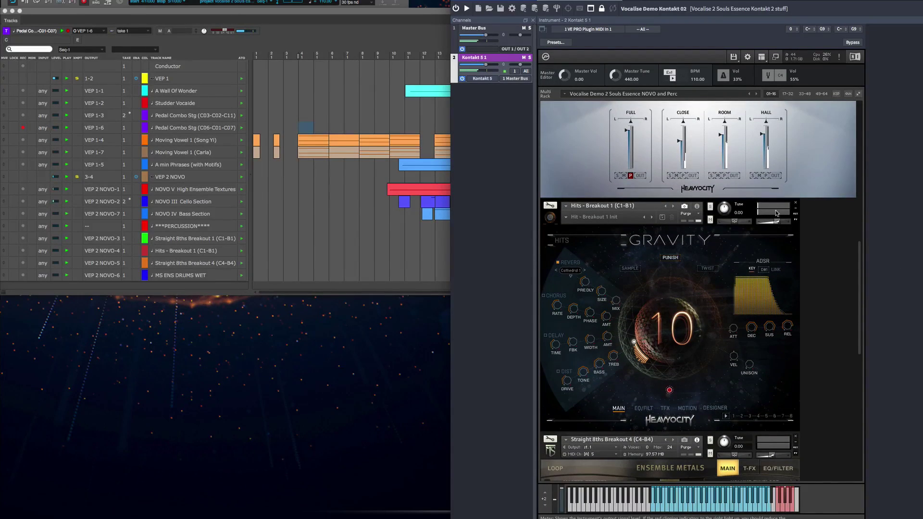
scroll(775, 218, "down", 1)
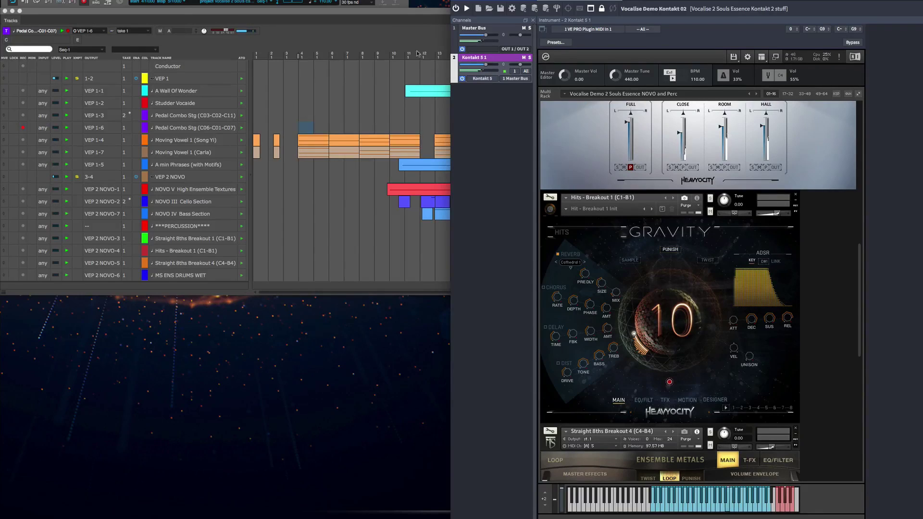
Compare the Digital Performer tracks with the Kontakt racks during playback, ending on the A min Phrases (with Motifs) instrument
left_click(418, 53)
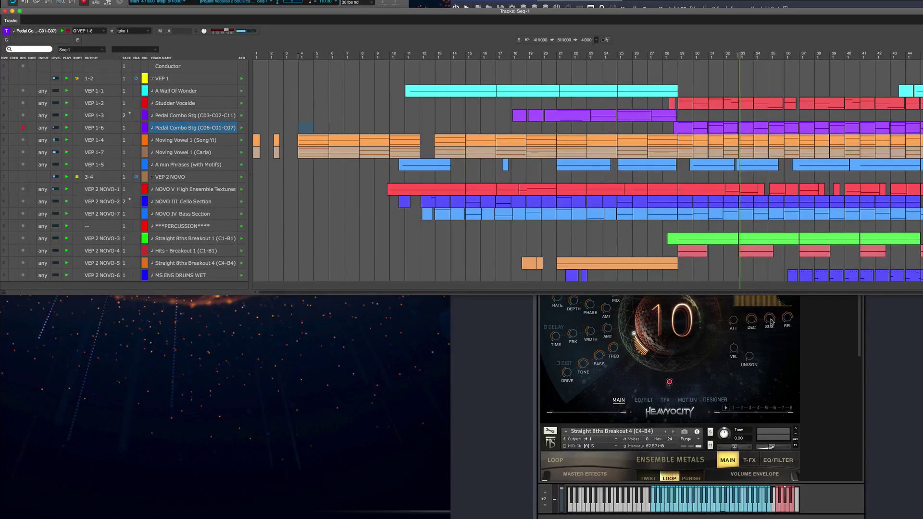
key("super+Tab")
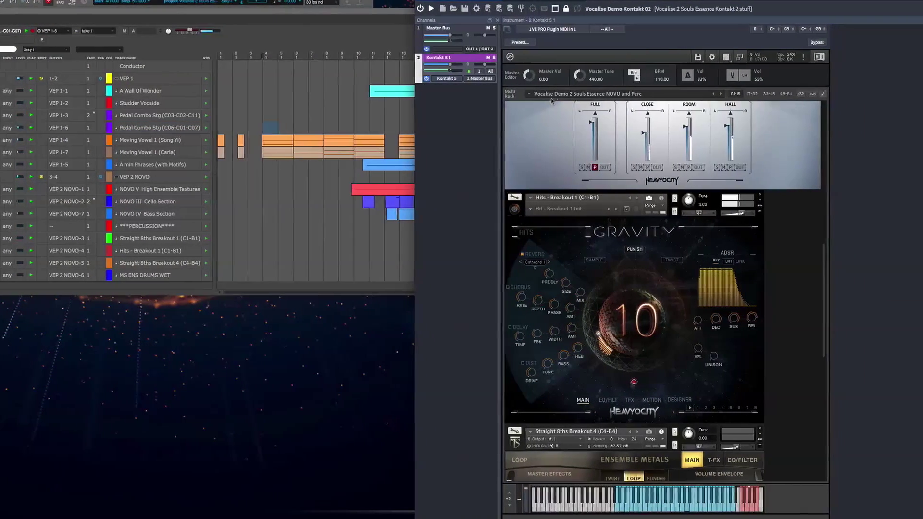
key("super+Tab")
scroll(728, 352, "down", 5)
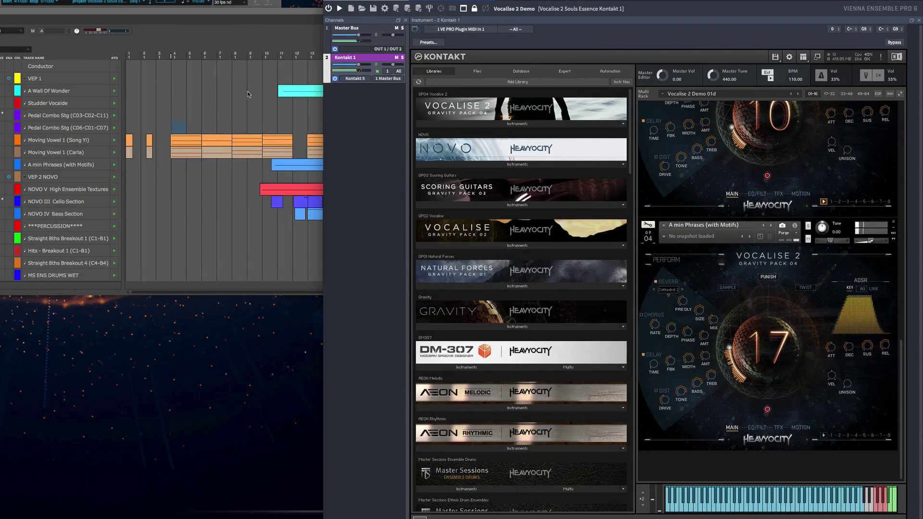
Select the A min Phrases (with Motifs) region around bar 36 in Digital Performer and return to its instrument in Kontakt
key("super+Tab")
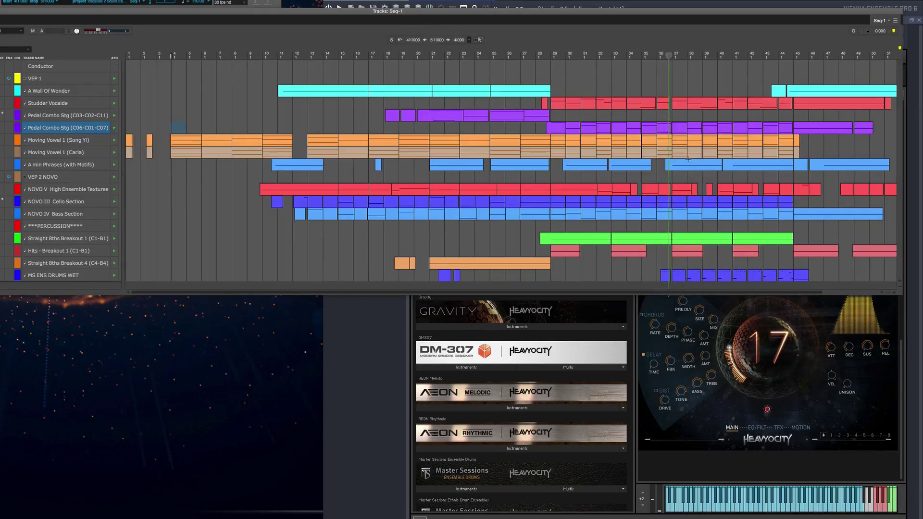
left_click(688, 165)
key("super+Tab")
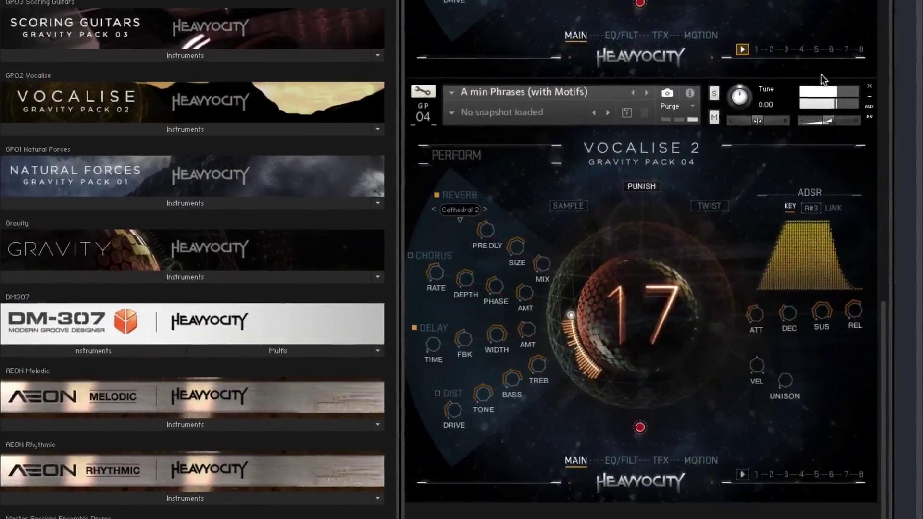
Show the Main page of Moving Vowel 1 (Song Yi) instead of Motion and examine the Vocalise 2 rack up to Studder Vocaide
scroll(821, 74, "up", 10)
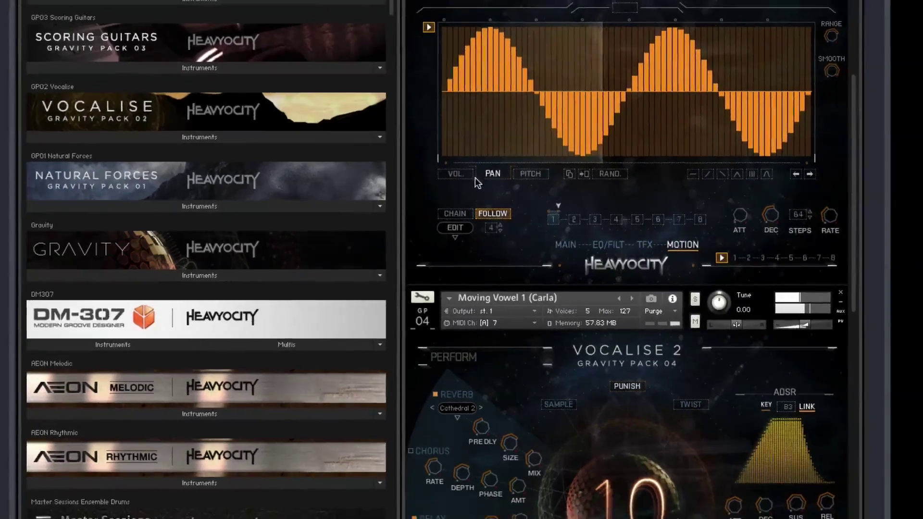
left_click(565, 245)
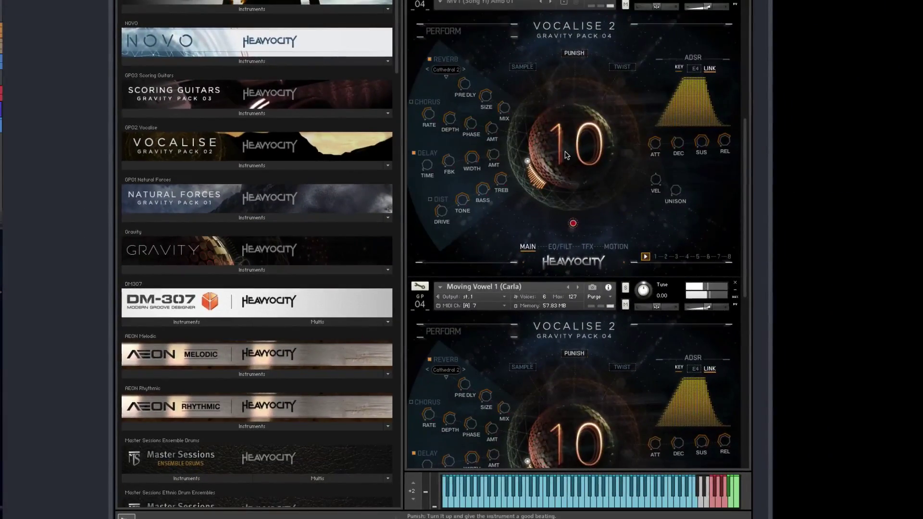
scroll(565, 155, "up", 10)
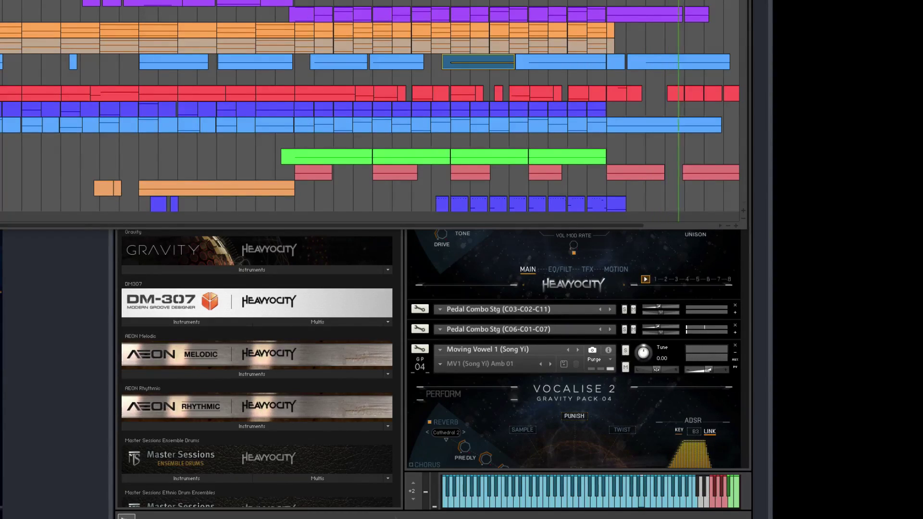
View the end of the arrangement in the Digital Performer tracks and return to the Vocalise 2 rack in Kontakt
scroll(358, 10, "right", 4)
scroll(358, 11, "right", 1)
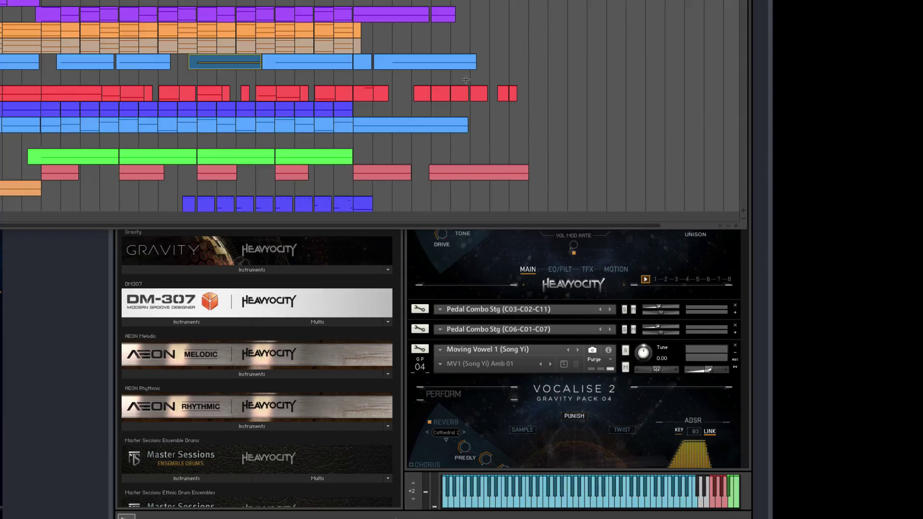
left_click(516, 231)
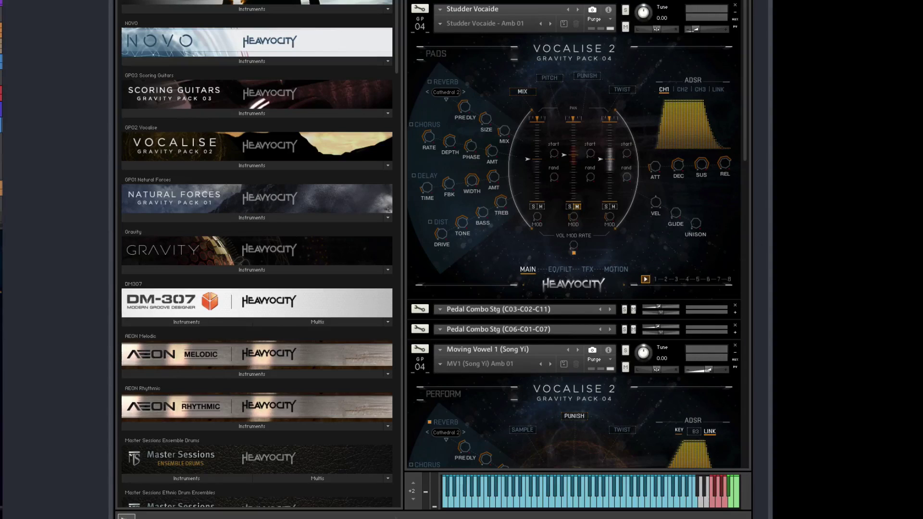